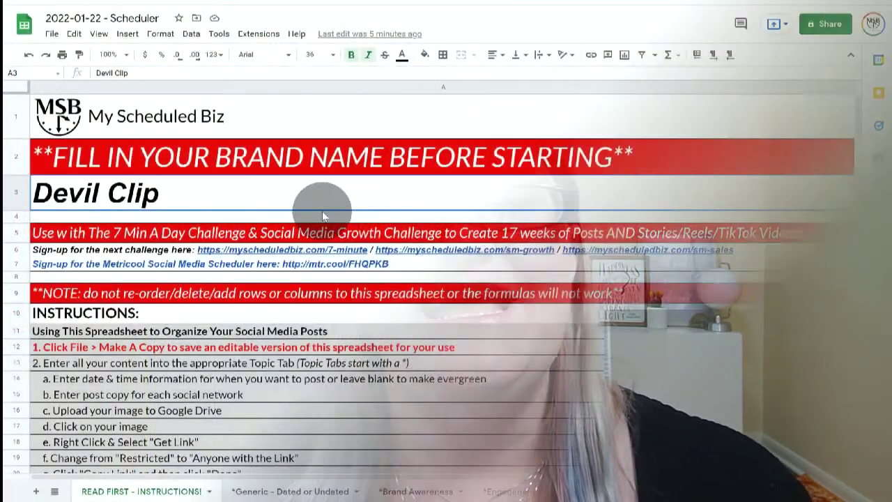
Read through the instructions sheet down to the line about making an editable copy of the spreadsheet.
scroll(338, 310, "down", 3)
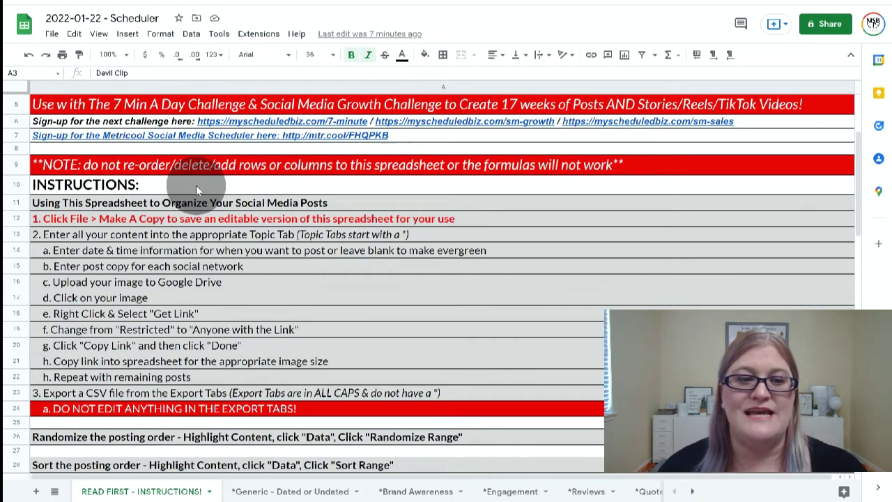
scroll(196, 185, "down", 1)
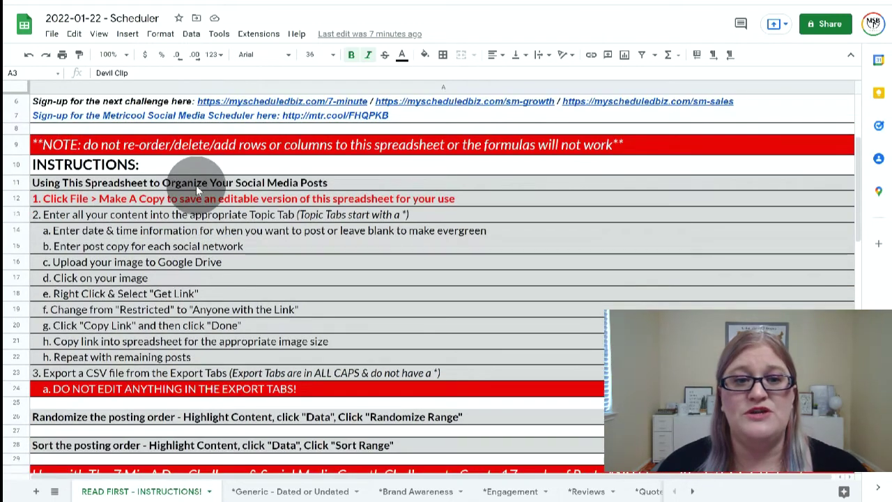
left_click(134, 198)
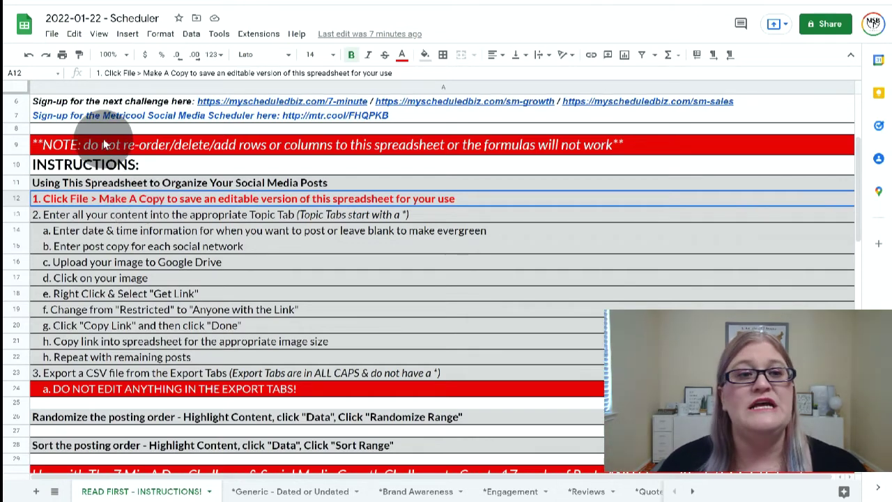
Look at the options for making a copy of the spreadsheet and dismiss them without copying.
left_click(50, 39)
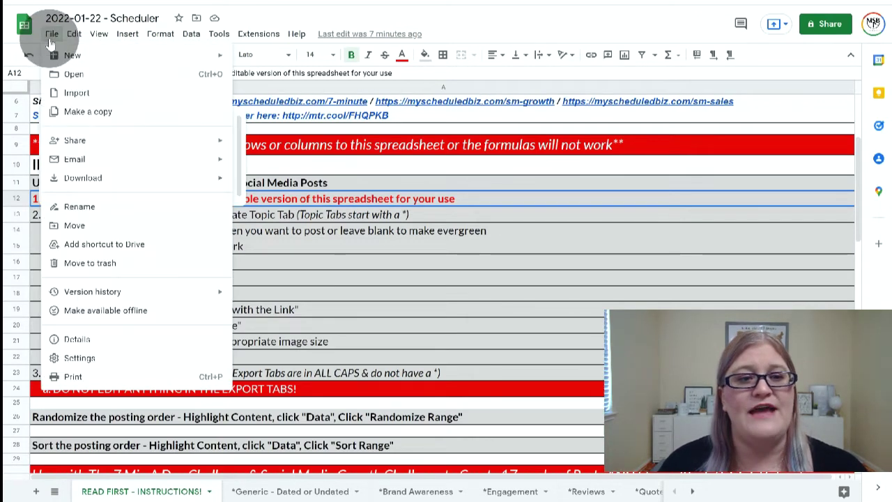
left_click(121, 113)
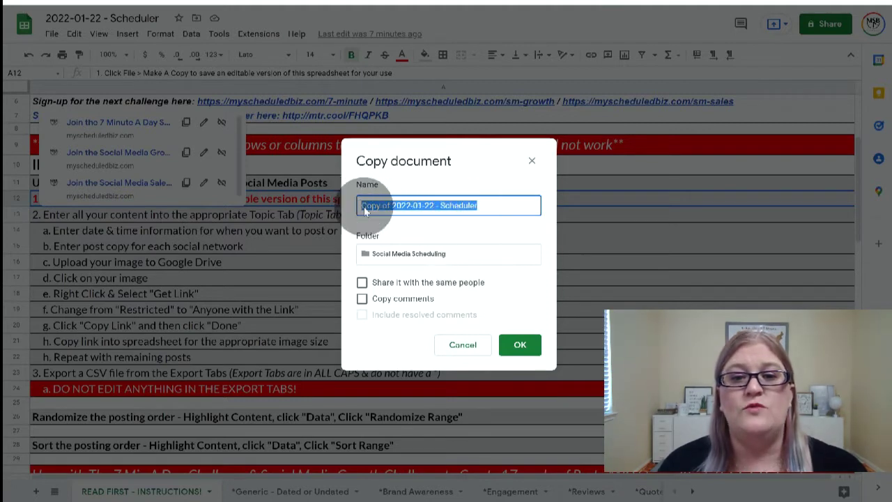
left_click(532, 161)
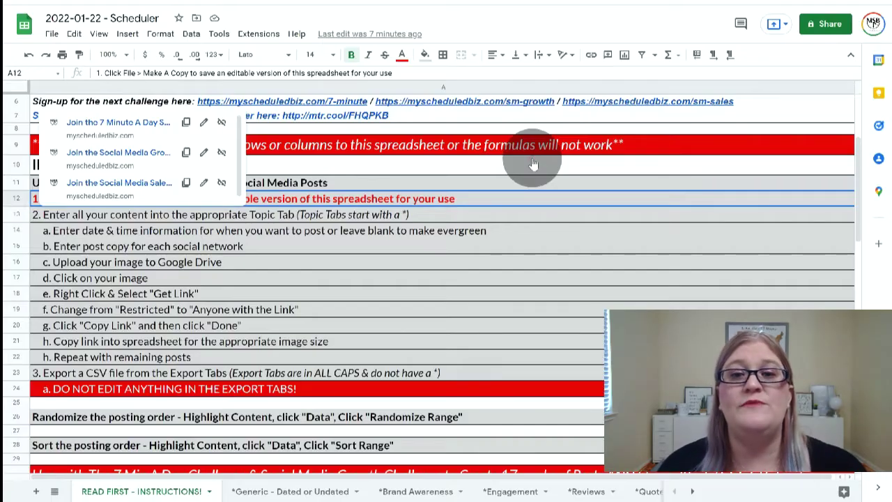
left_click(537, 168)
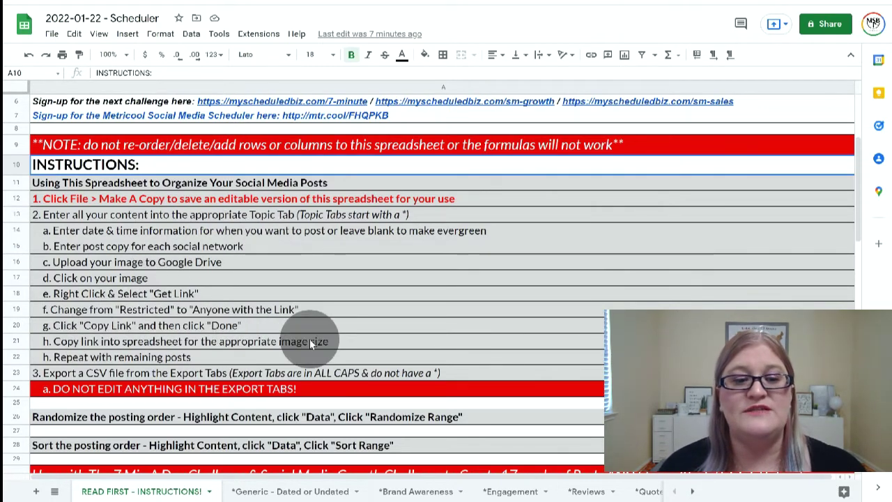
Review the warning about the export tabs and the instructions for randomizing and sorting the posting order.
left_click(108, 389)
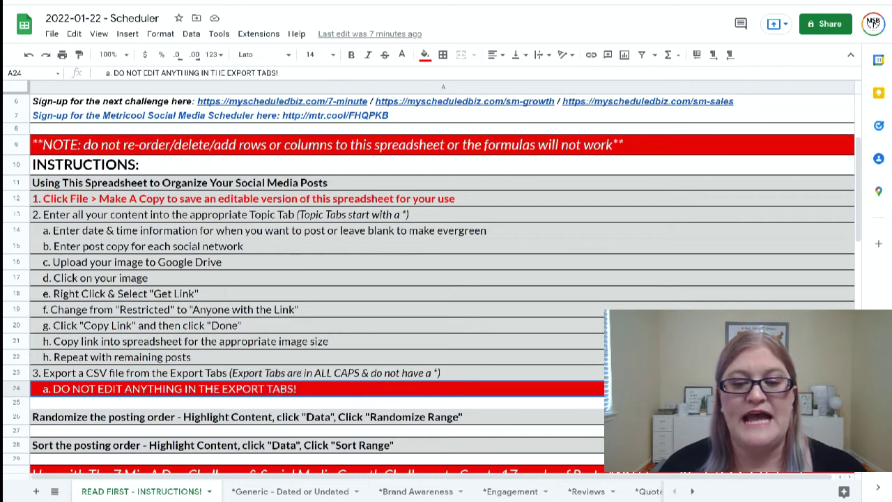
scroll(410, 282, "down", 3)
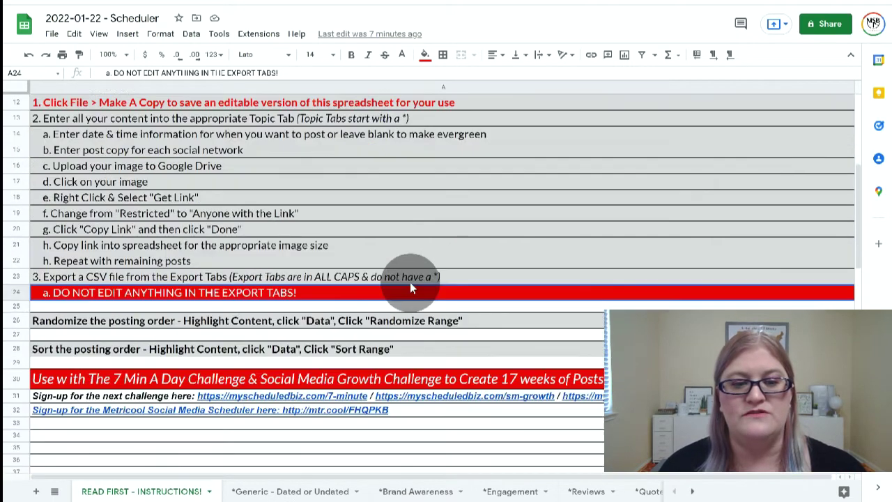
left_click(370, 305)
left_click(366, 332)
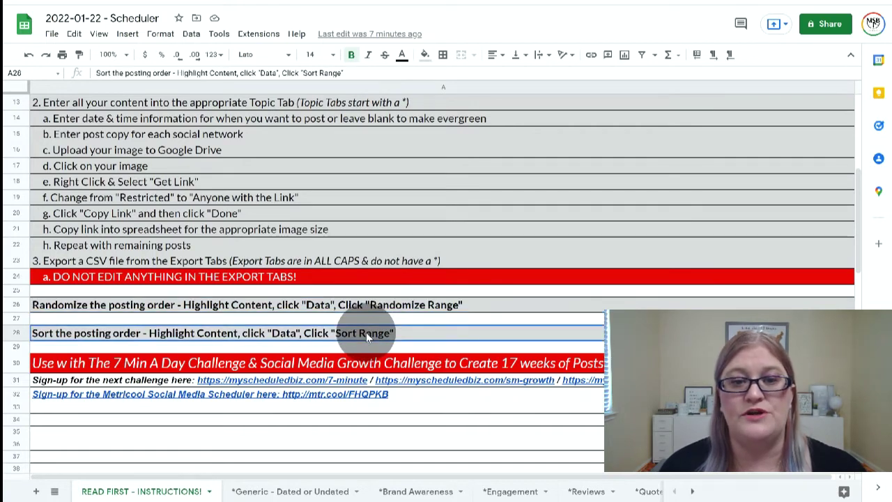
scroll(408, 233, "up", 4)
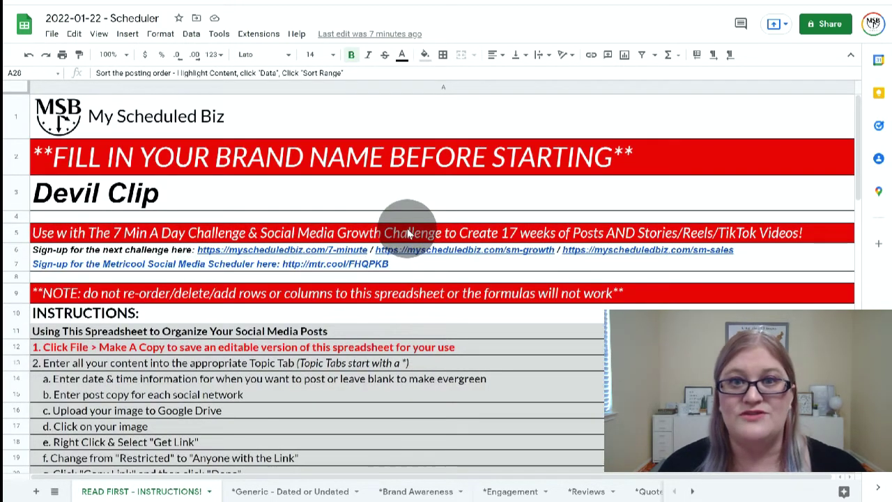
Examine the column layouts of the *Generic - Dated or Undated, *Brand Awareness and *Holiday topic sheets.
left_click(284, 492)
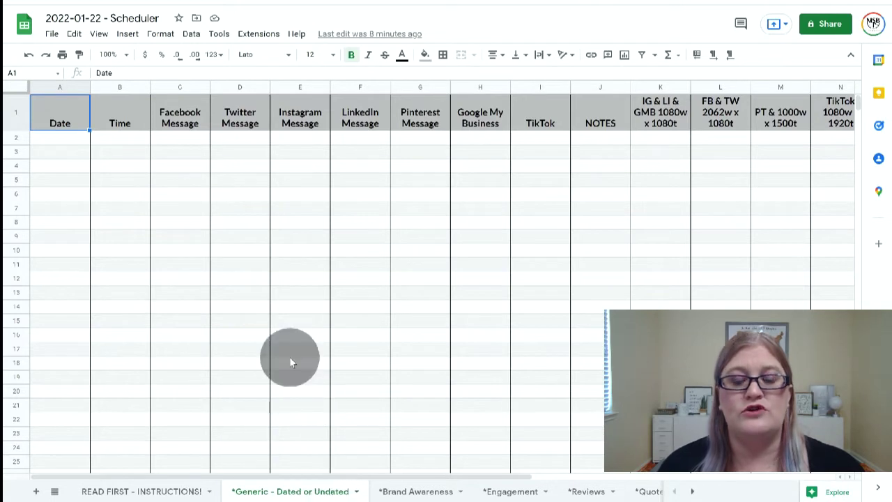
left_click(428, 492)
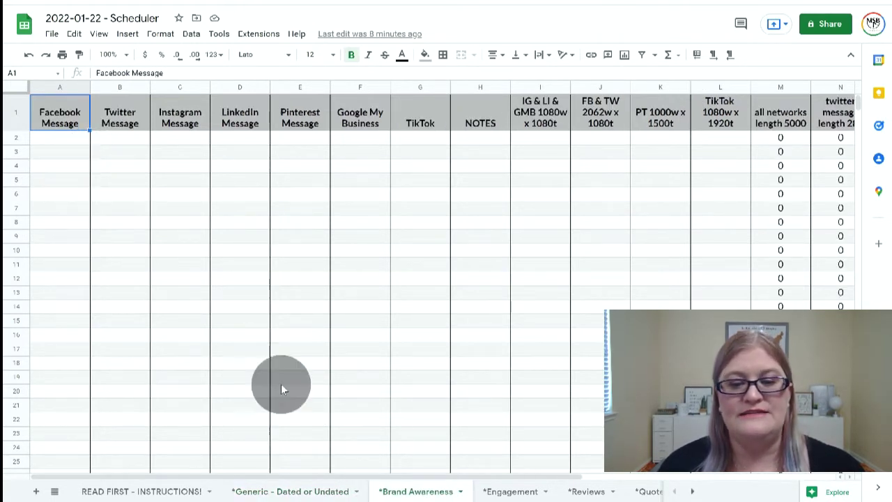
scroll(495, 492, "right", 2)
scroll(494, 488, "right", 2)
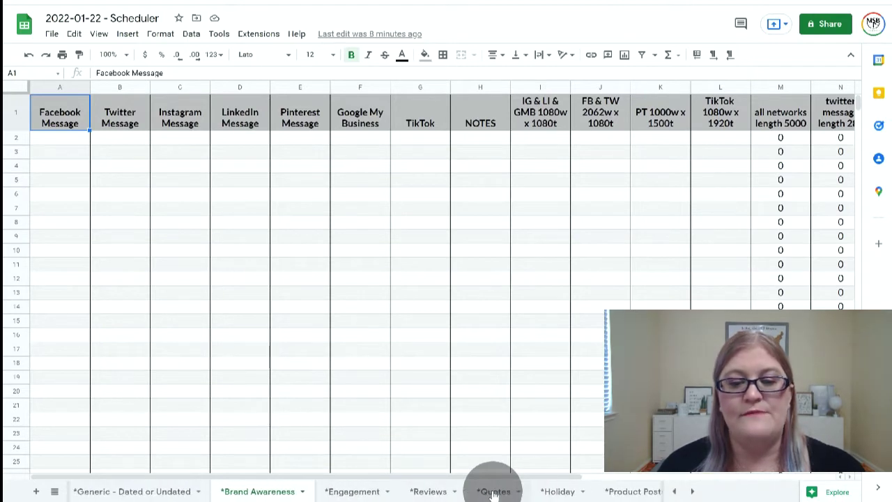
left_click(561, 492)
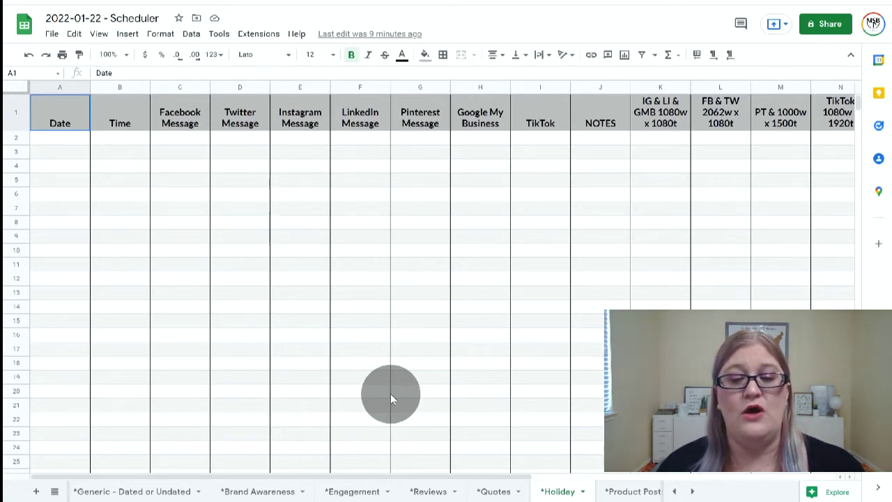
scroll(390, 397, "down", 5)
scroll(391, 398, "up", 5)
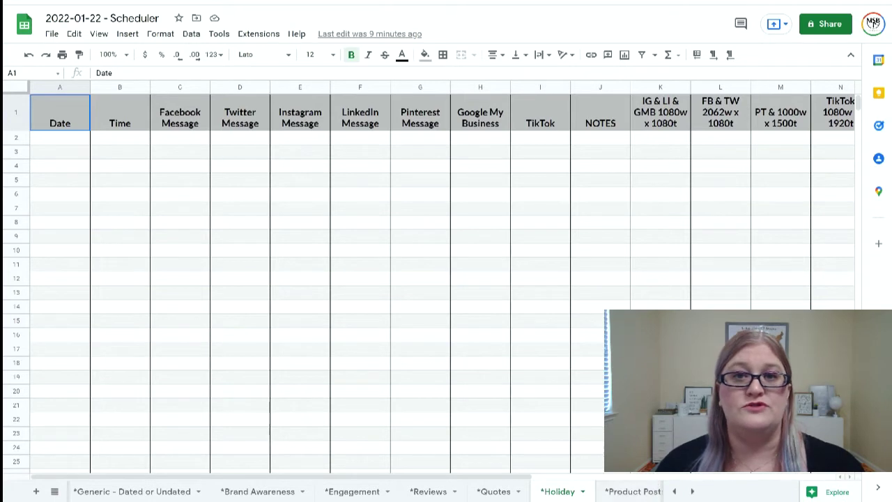
Hide the LinkedIn Message column on the *Generic - Dated or Undated sheet and unhide it again.
left_click(114, 492)
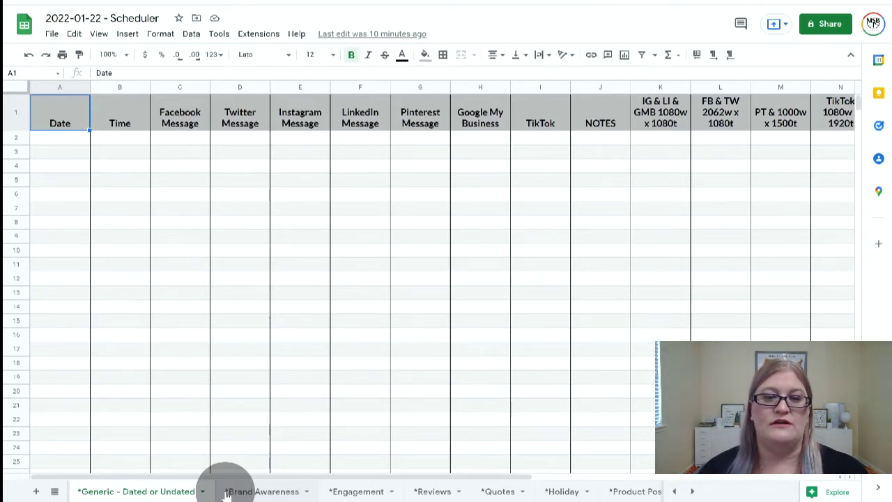
left_click(354, 87)
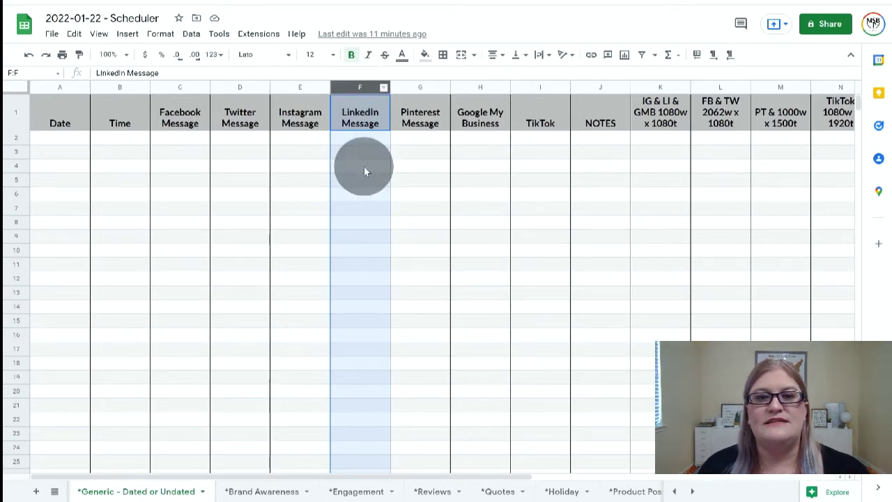
right_click(354, 86)
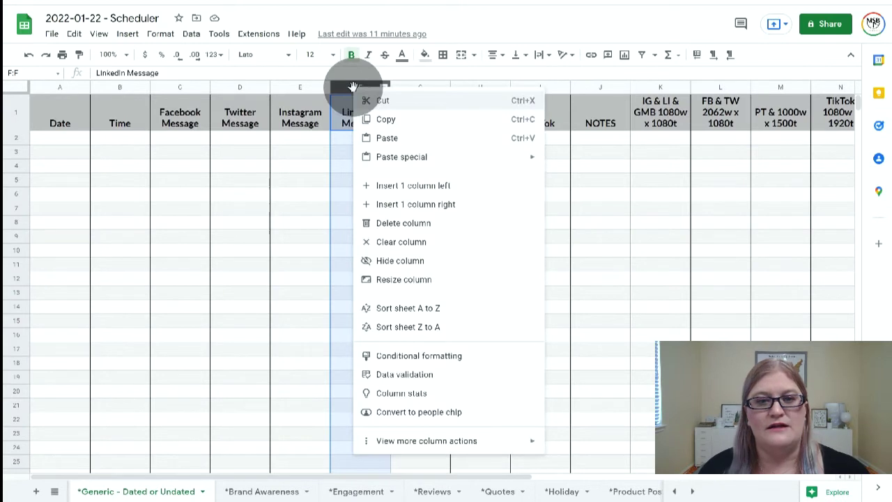
left_click(433, 261)
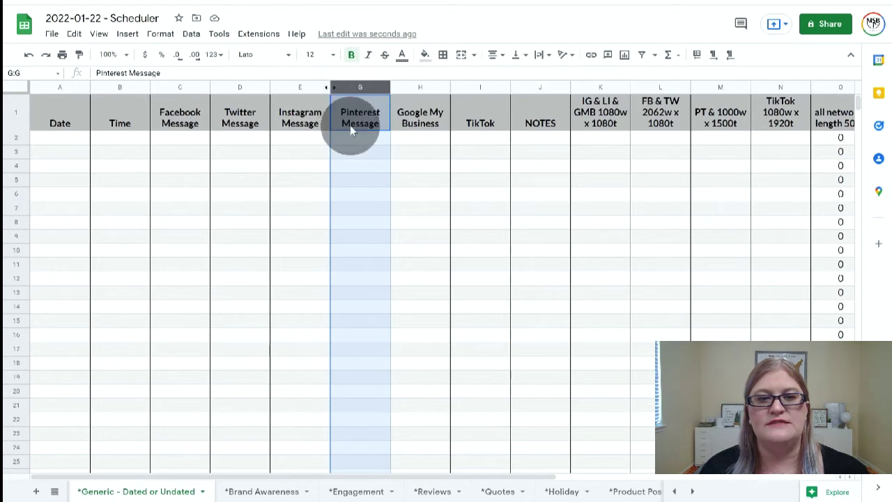
left_click(325, 86)
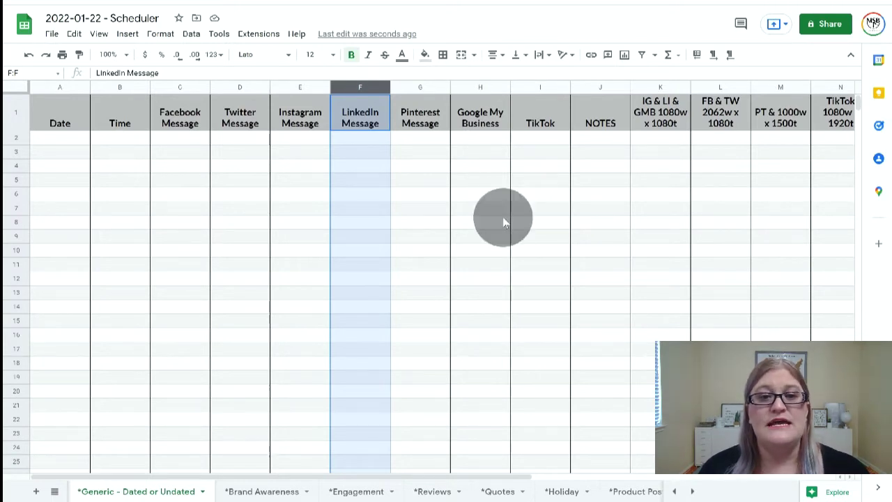
Enter "This is a pinterest message" in the first row of the Pinterest Message column, cell G2.
left_click(354, 137)
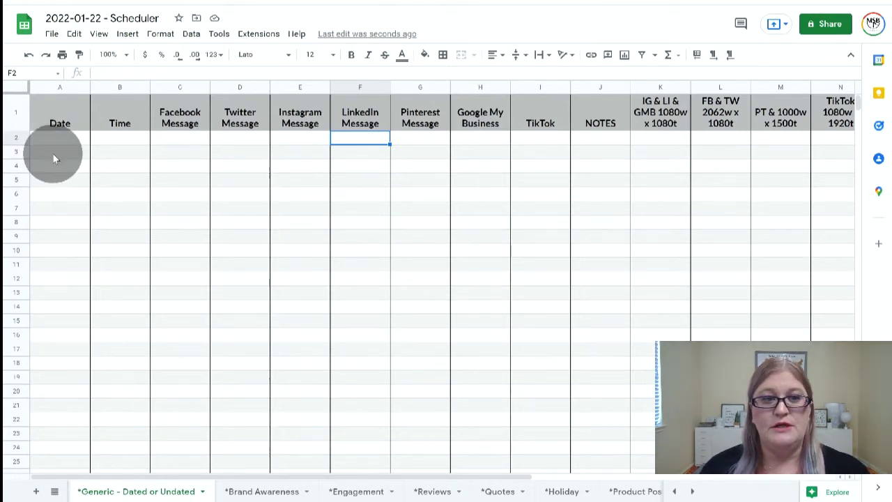
left_click(14, 138)
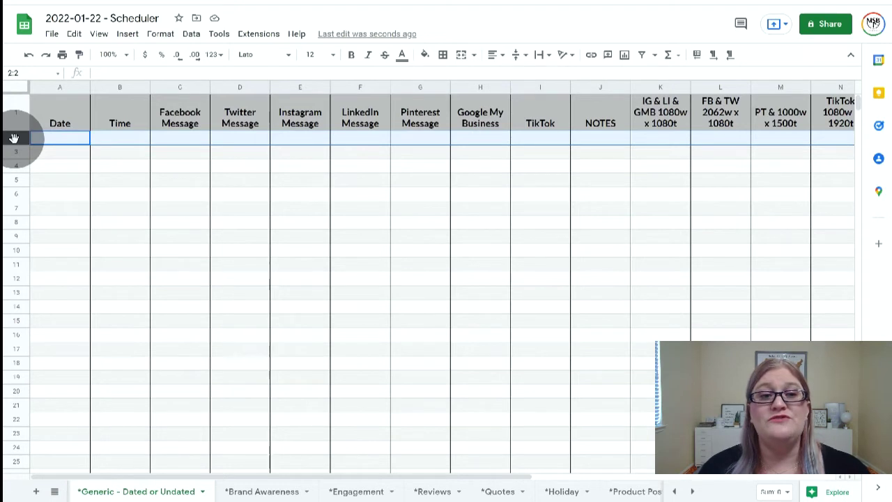
left_click(413, 140)
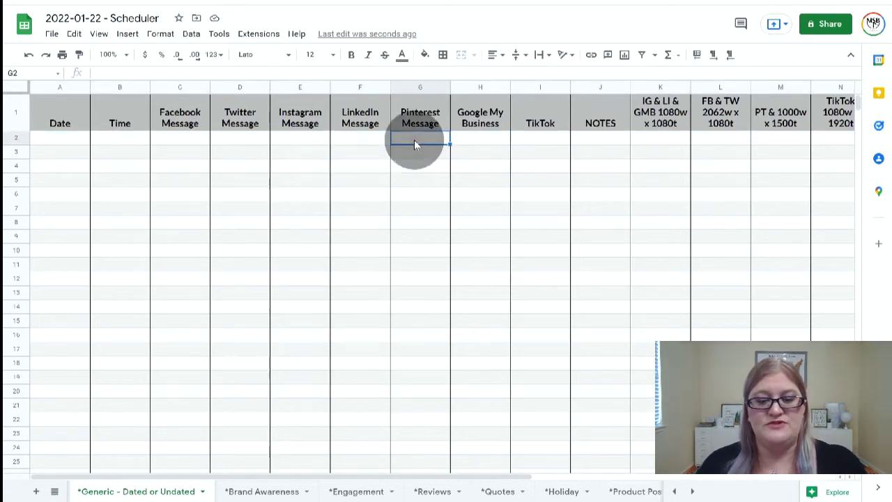
type("This is a pinter")
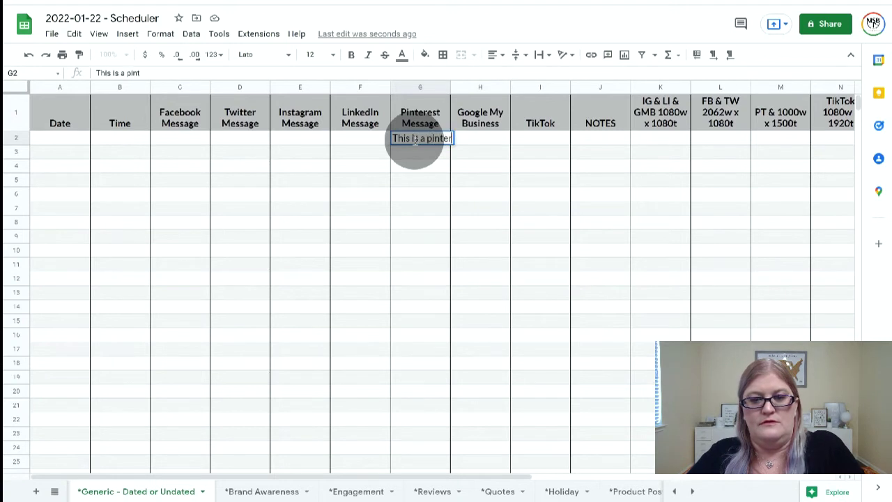
type("est message")
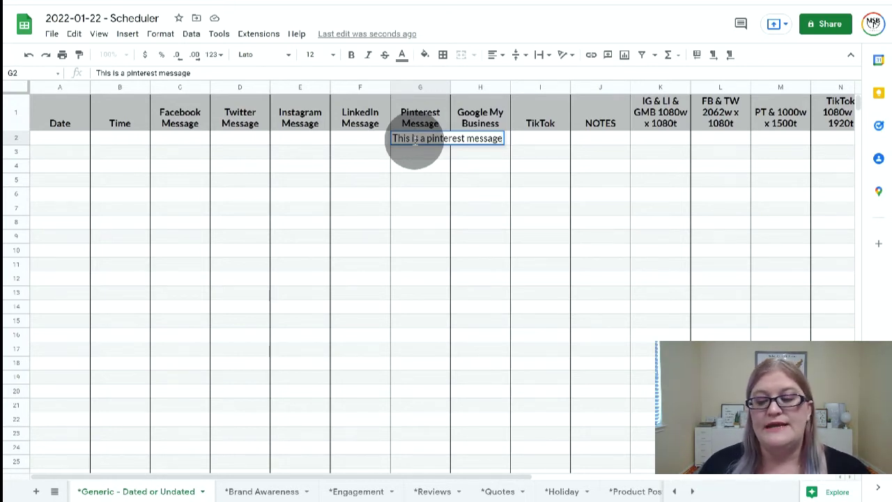
key("Return")
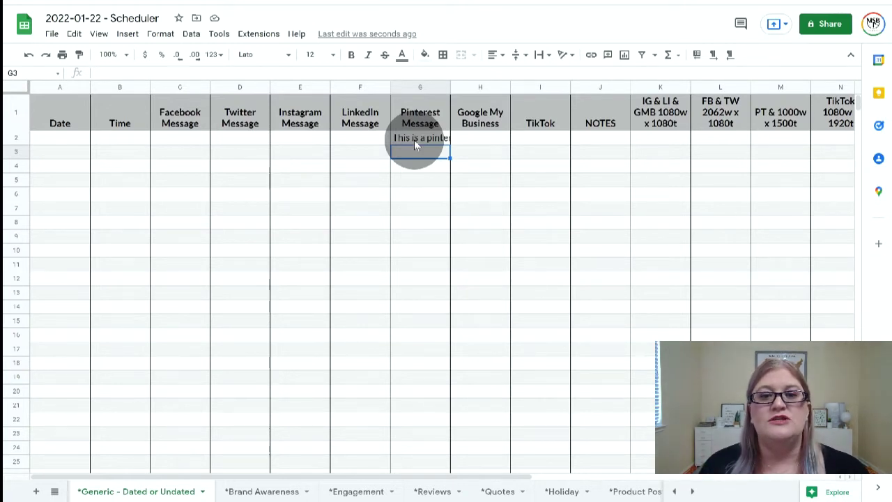
Add a line break after the text of the Pinterest message in G2.
left_click(414, 140)
double_click(427, 137)
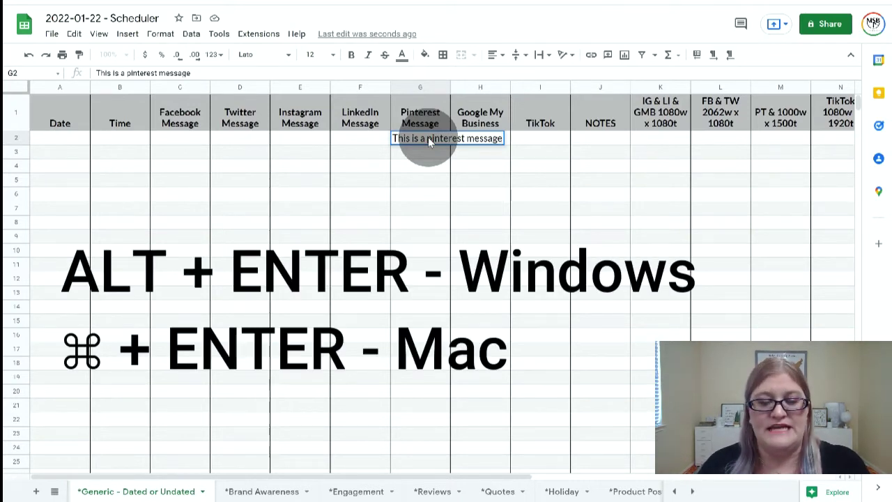
key("alt+Return")
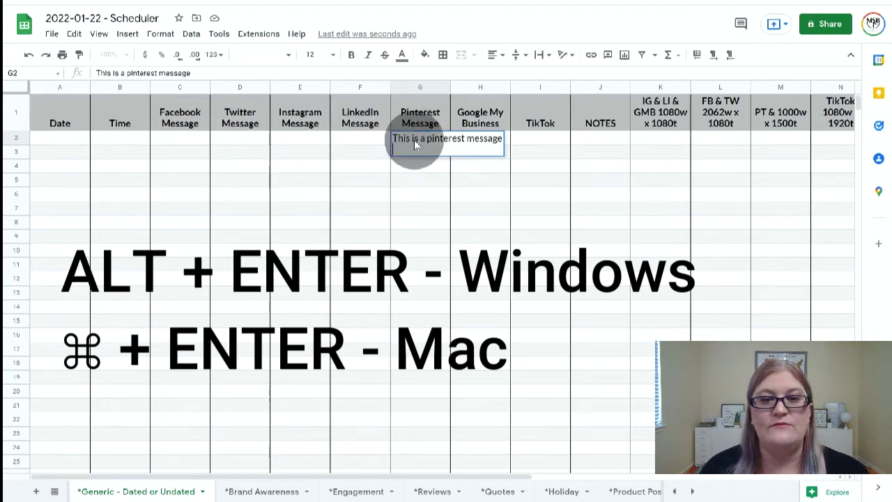
left_click(428, 187)
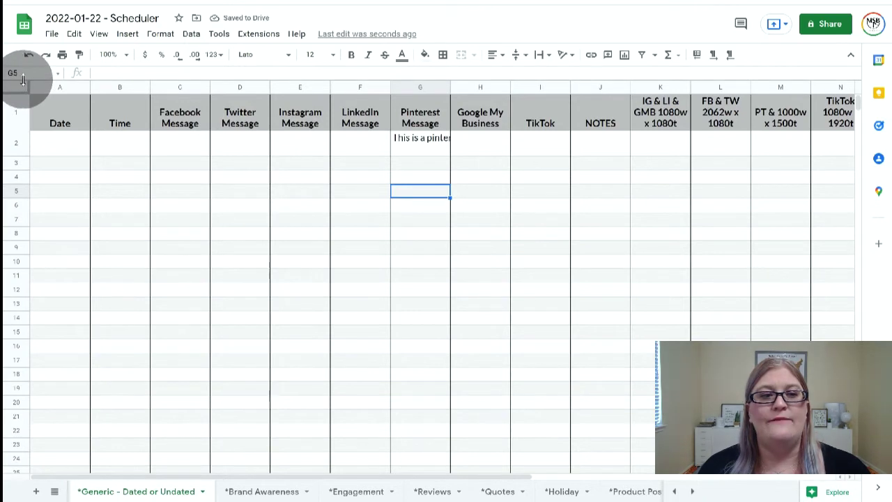
Open the Pinterest message in G2 for editing in the formula bar and enlarge the bar to several lines.
left_click(414, 144)
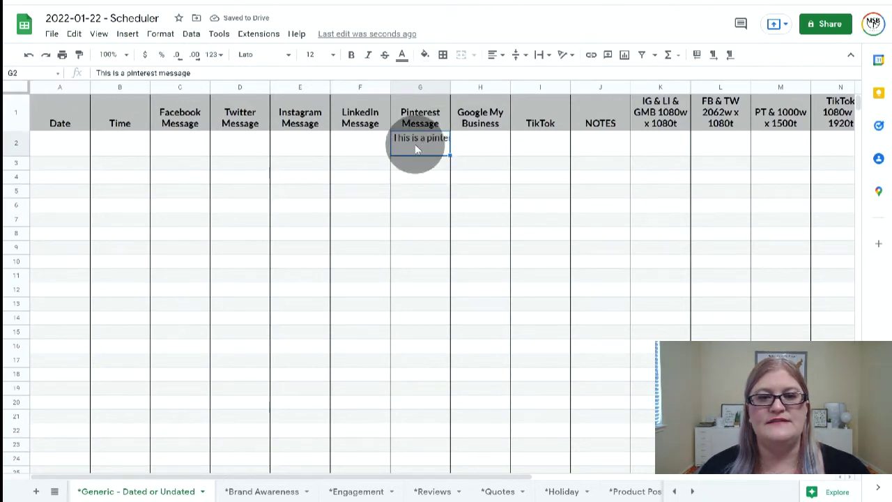
left_click(207, 72)
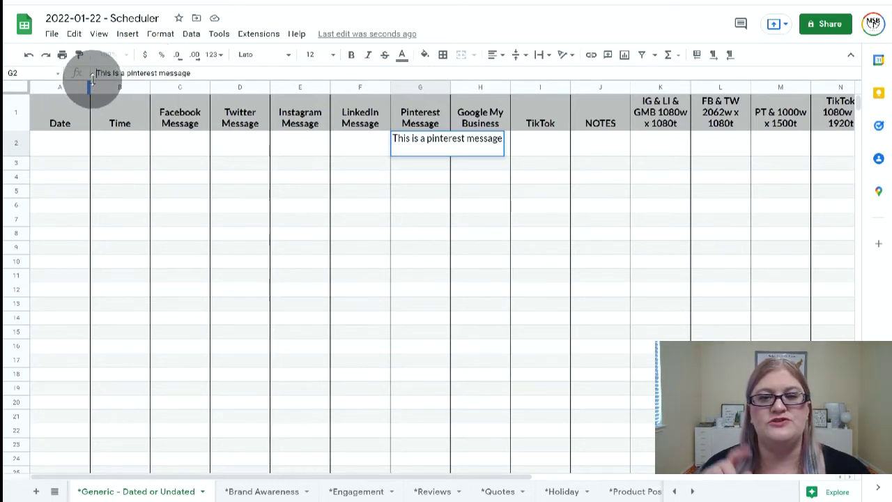
left_click_drag(92, 81, 93, 199)
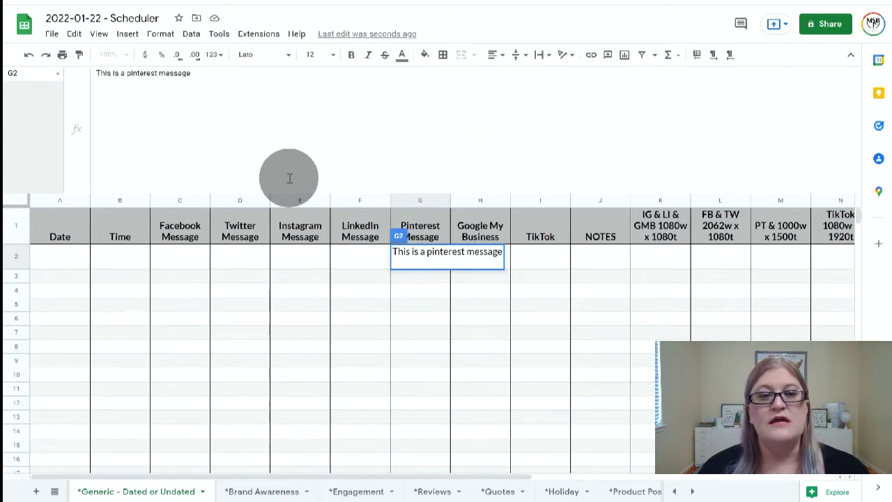
Add several line breaks and the hashtag "#pinteresthashtag" below the text of the Pinterest message in G2.
left_click(303, 120)
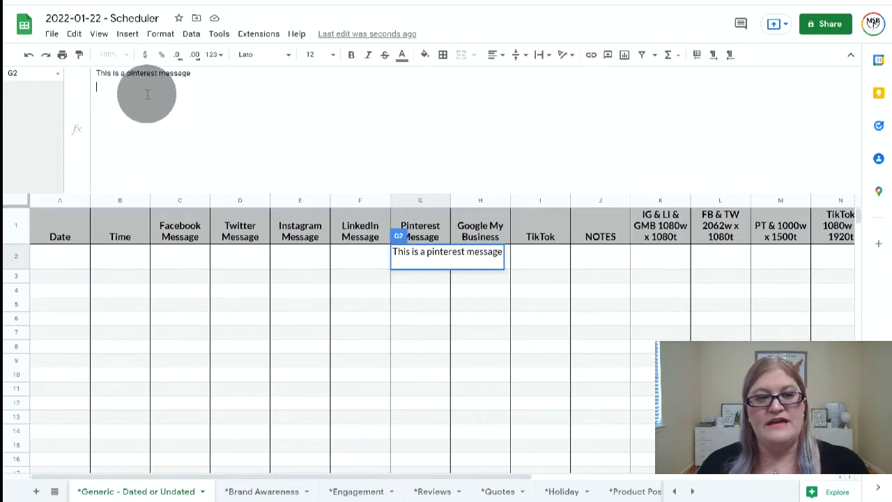
key("alt+Return")
key("alt+Return")
key("alt+Return")
key("alt+Return")
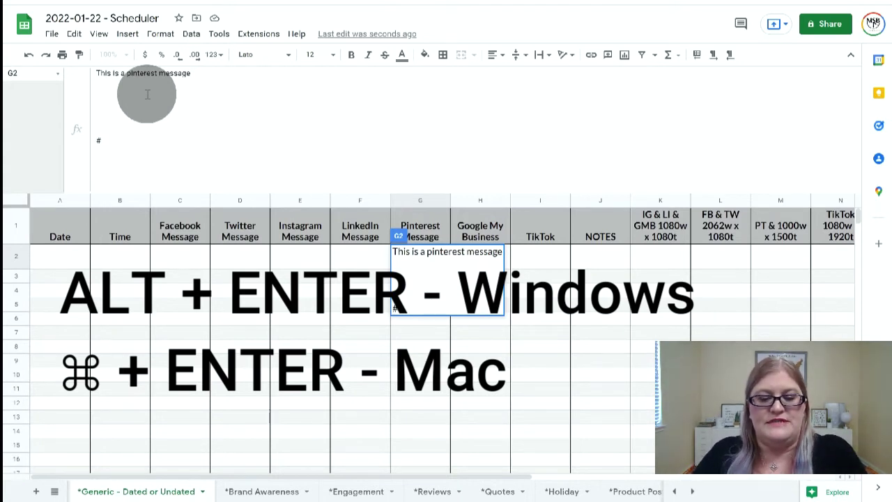
type("#pin")
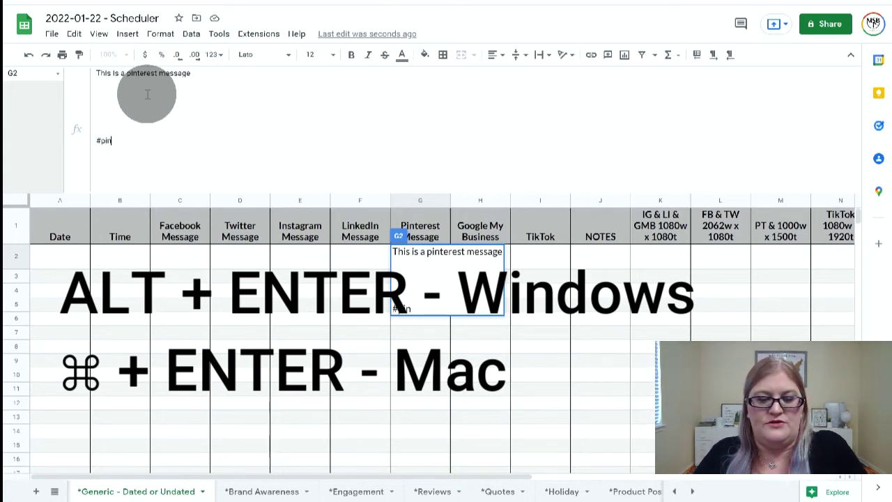
type("teresthashtag")
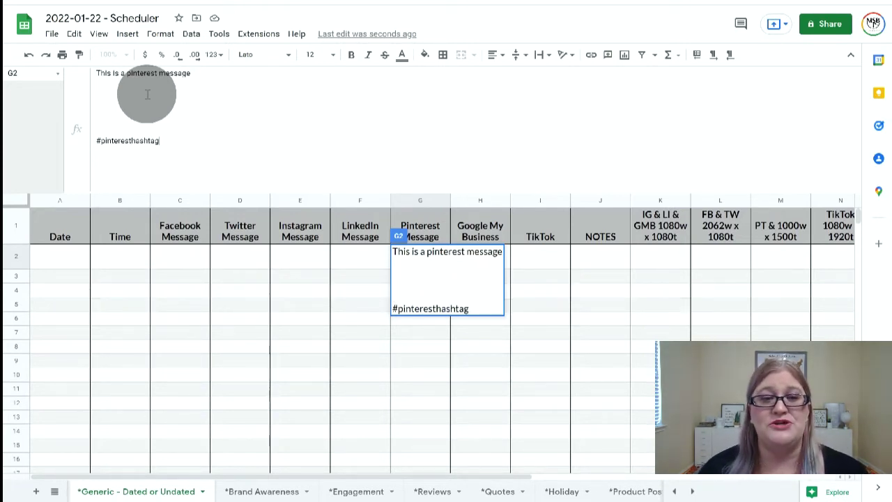
key("Return")
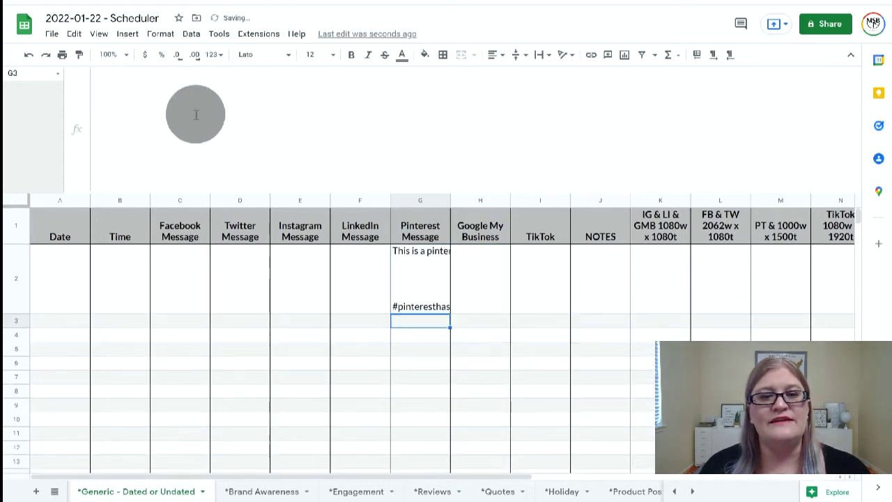
Copy the whole multi-line Pinterest message from G2 into a blank document in Notepad.
left_click(432, 276)
left_click(275, 123)
key("ctrl+a")
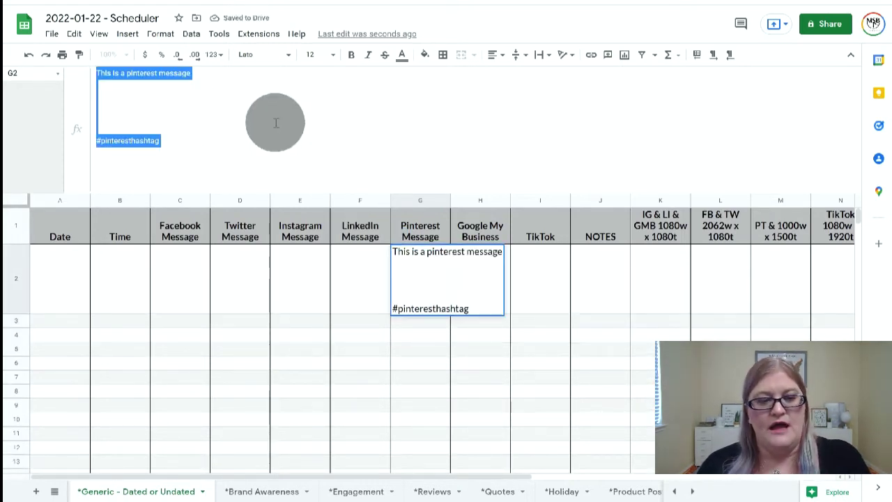
key("alt+Tab")
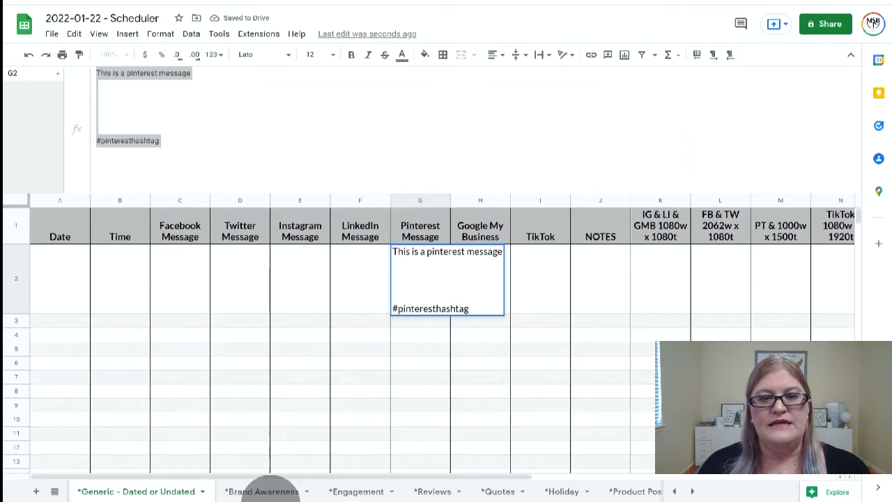
type("This is a pinterest message     #pinteresthashtag")
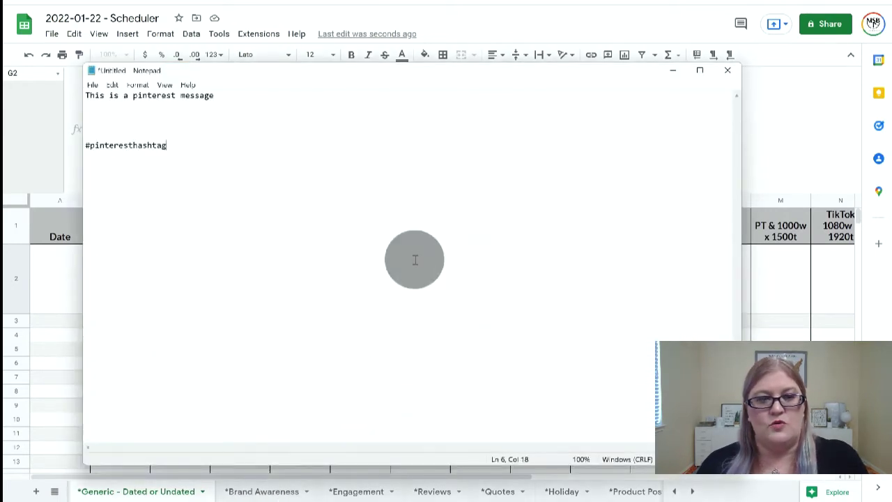
Copy the complete message text, including the hashtag line, from the Notepad document.
key("ctrl+a")
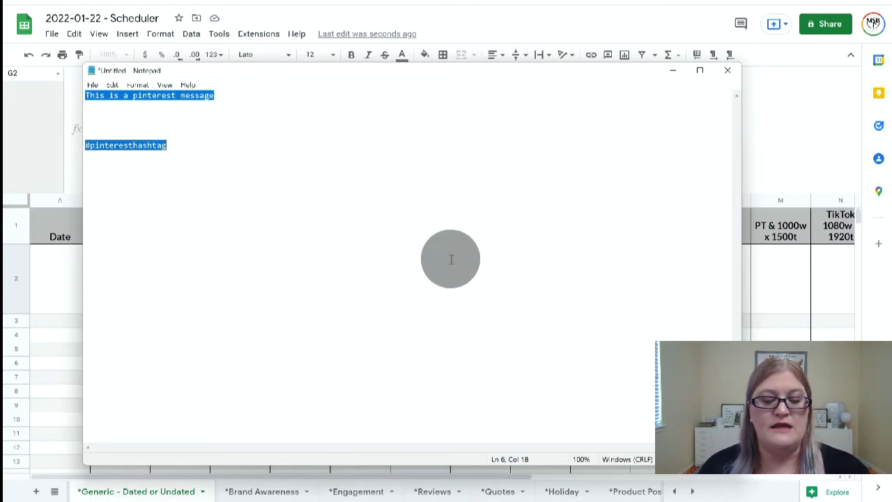
right_click(172, 96)
left_click(111, 134)
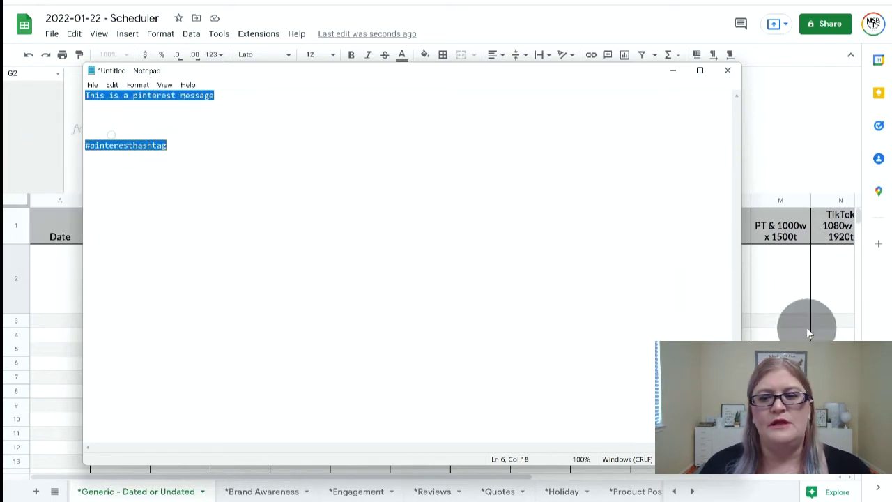
Return to the spreadsheet, paste the copied text directly onto LinkedIn Message cell F2, and undo the paste.
left_click(776, 308)
left_click(352, 283)
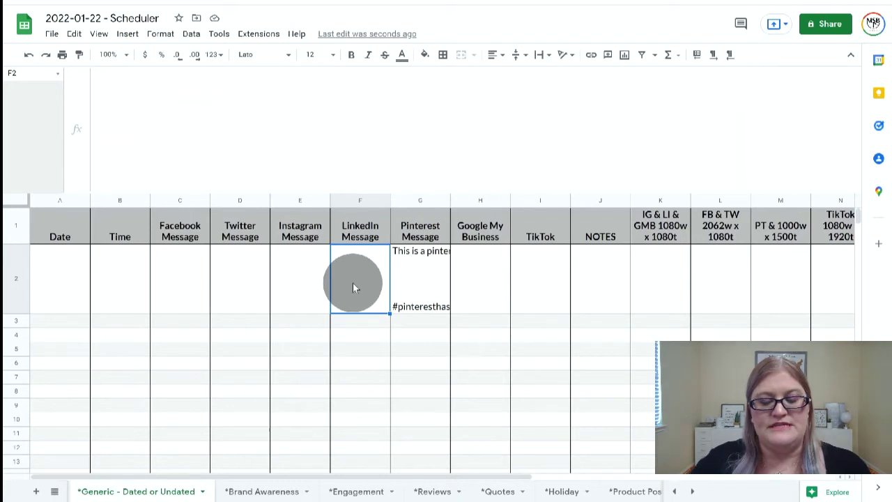
right_click(352, 283)
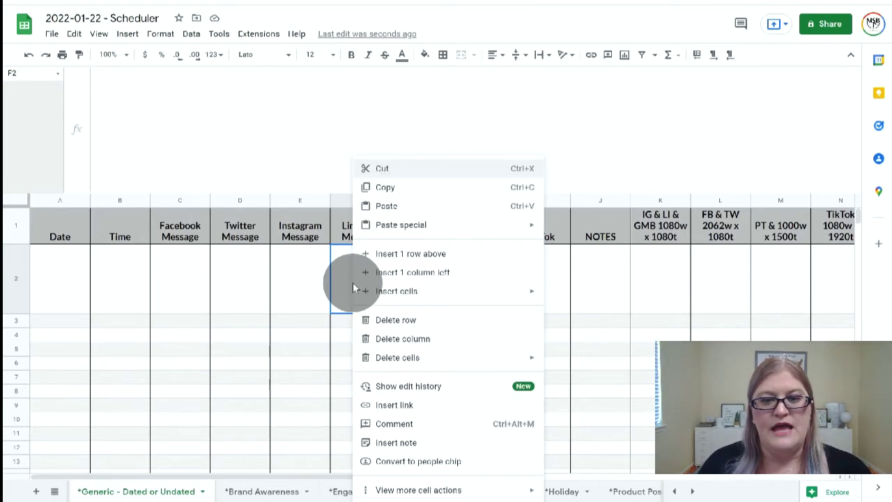
left_click(382, 205)
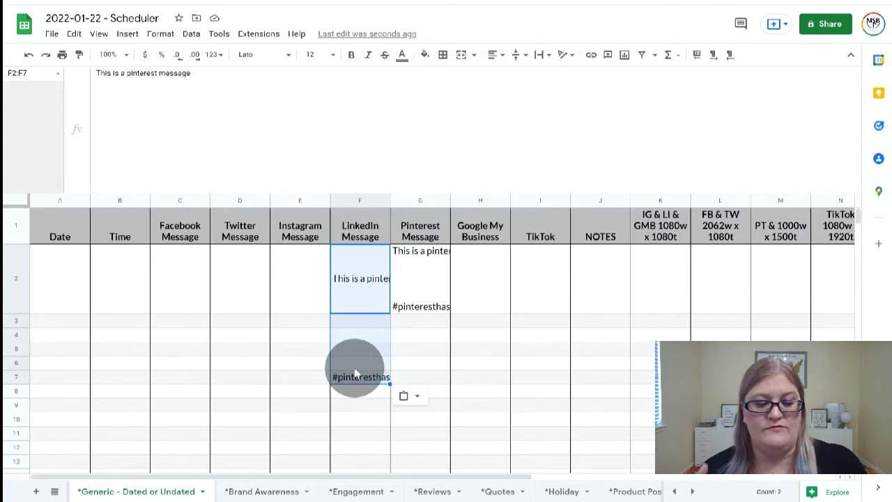
key("ctrl+z")
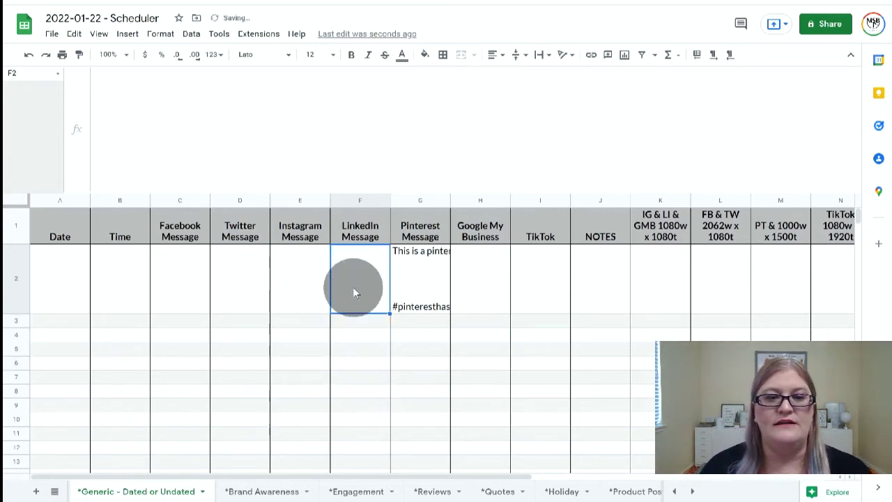
Paste the copied message into the editable content of cell F2 as a single multi-line LinkedIn message.
left_click(289, 84)
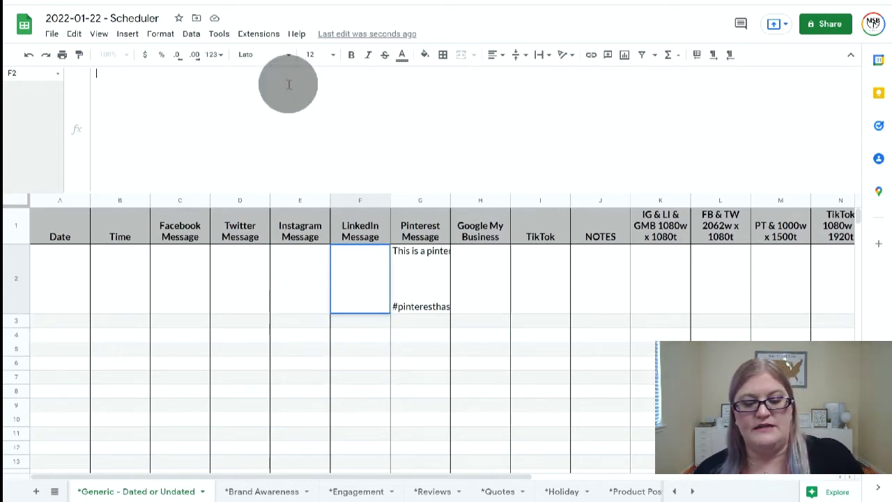
right_click(289, 84)
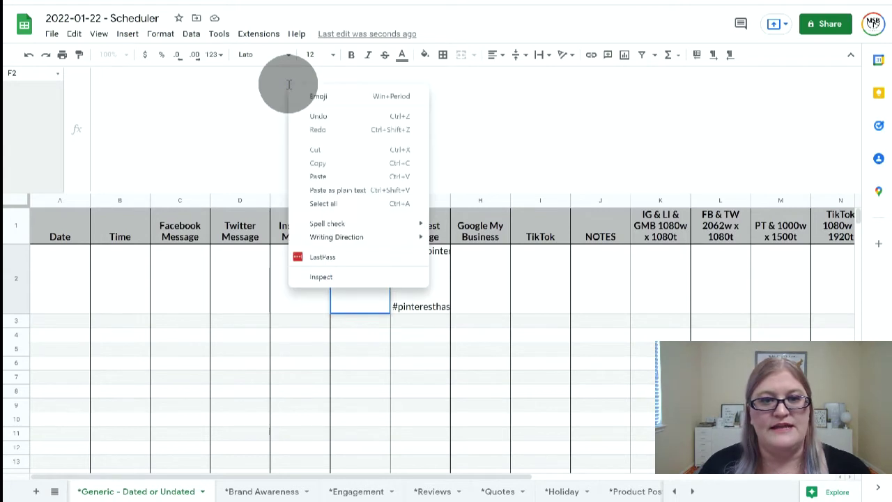
left_click(337, 178)
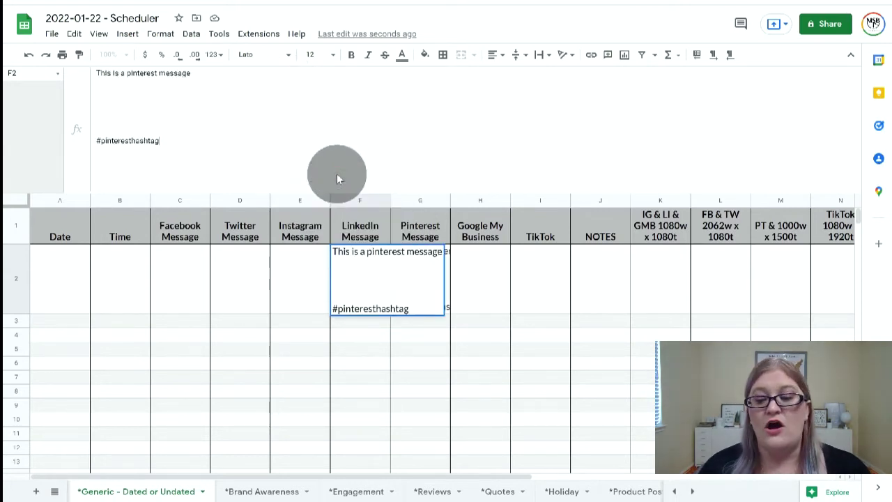
key("Return")
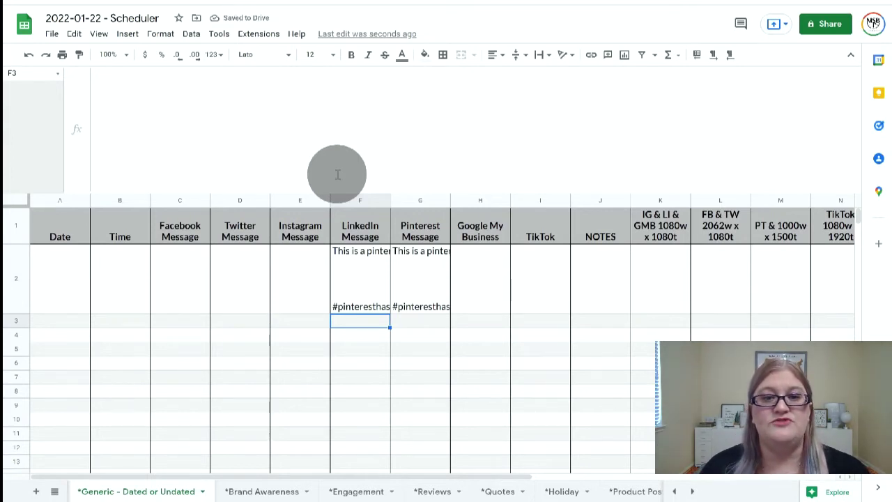
left_click(313, 117)
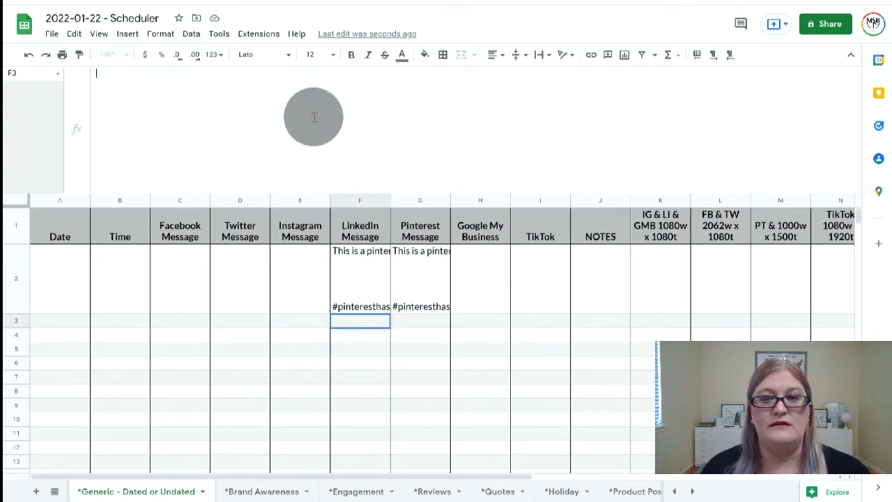
left_click(483, 274)
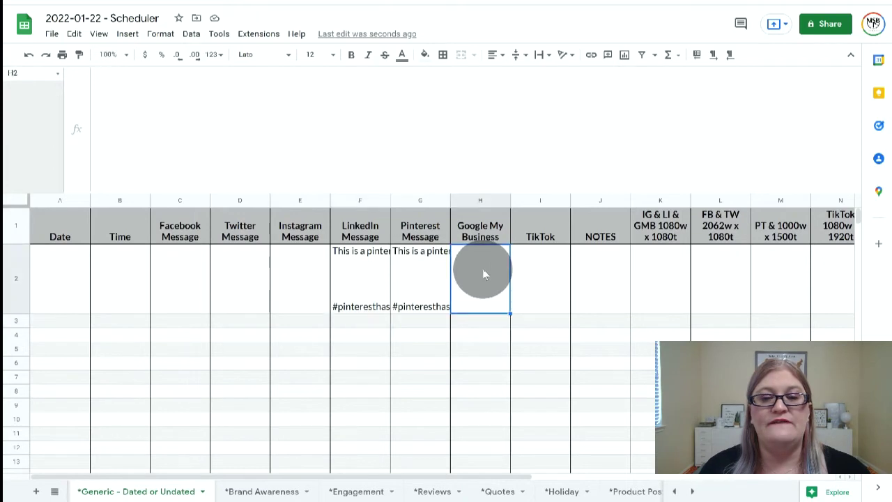
left_click(414, 85)
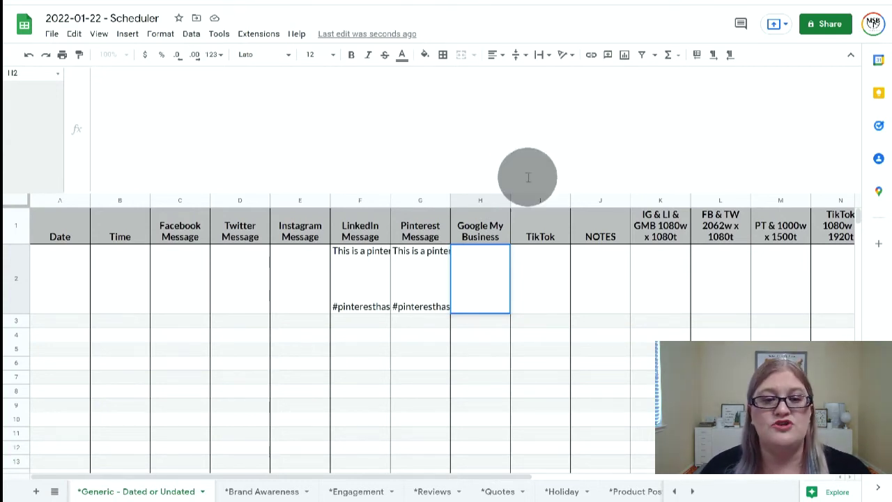
left_click(363, 304)
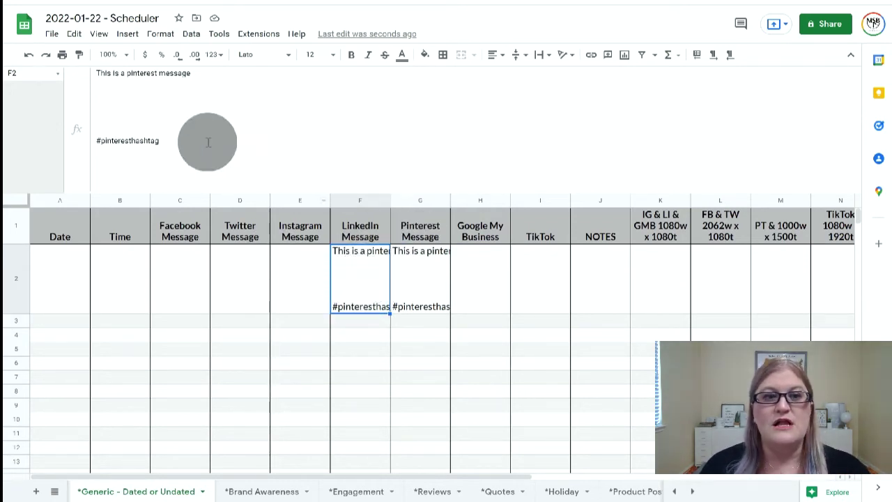
left_click(165, 118)
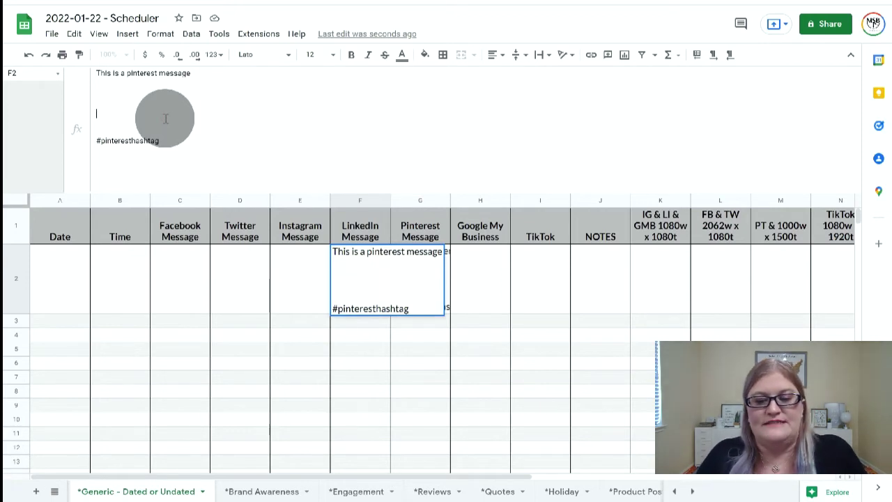
left_click_drag(160, 140, 95, 72)
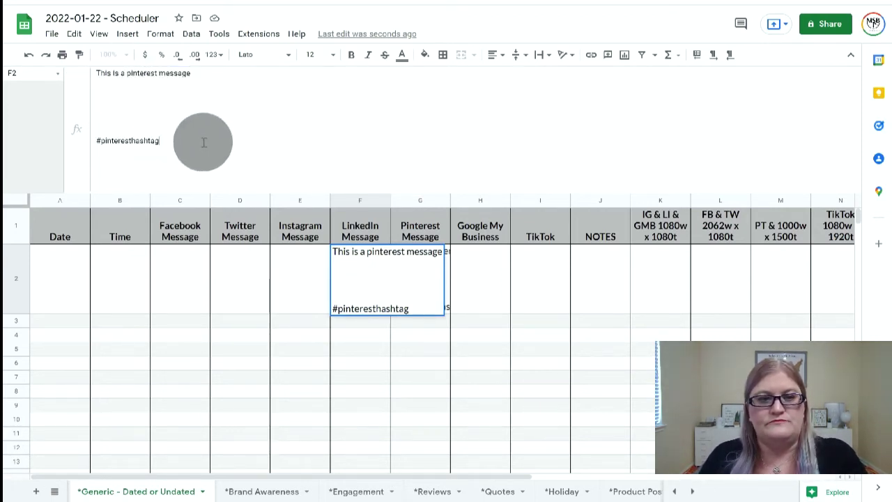
key("Return")
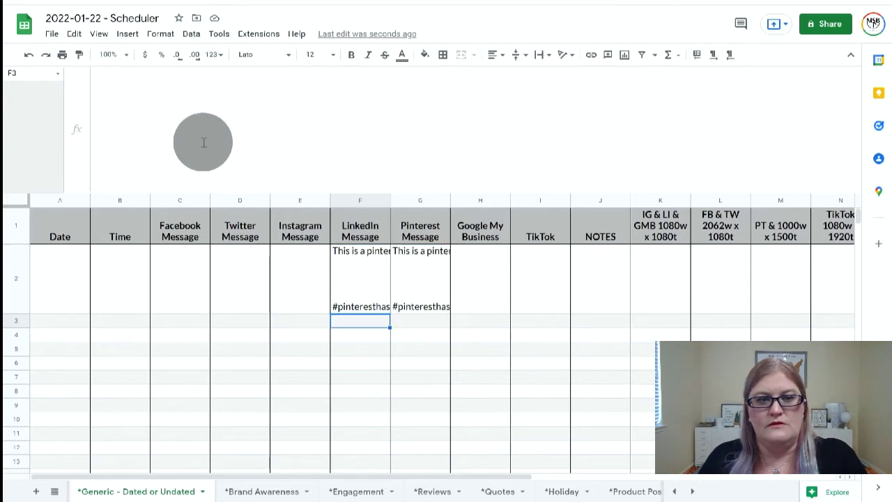
Append several more copies of the message below the existing text inside cell F2, each starting on a new line.
left_click(361, 267)
left_click(284, 147)
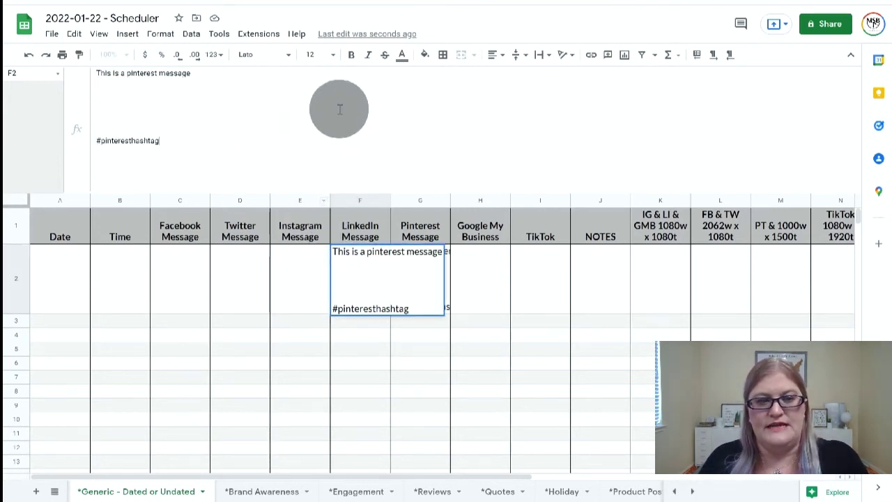
key("ctrl+Return")
key("ctrl+v")
key("ctrl+Return")
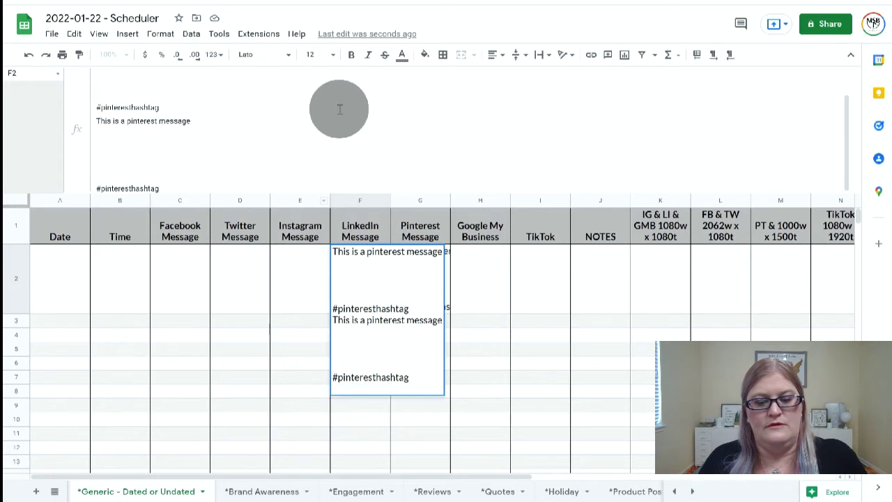
key("ctrl+v")
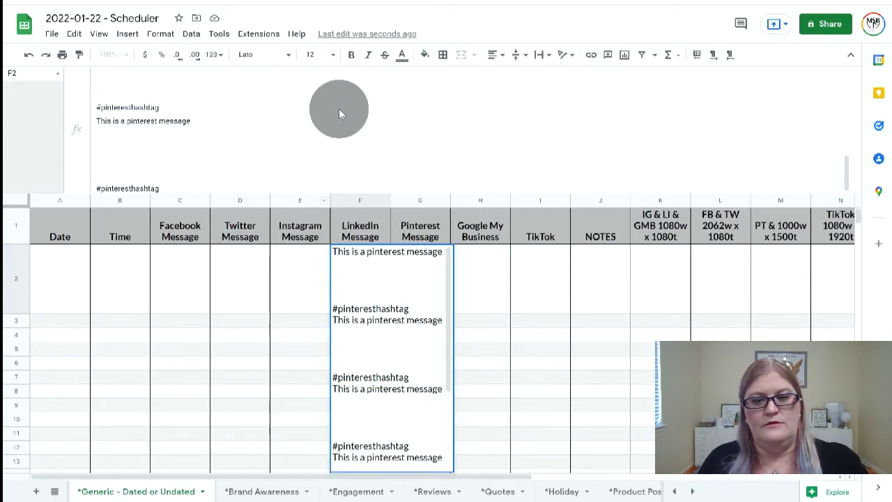
key("Return")
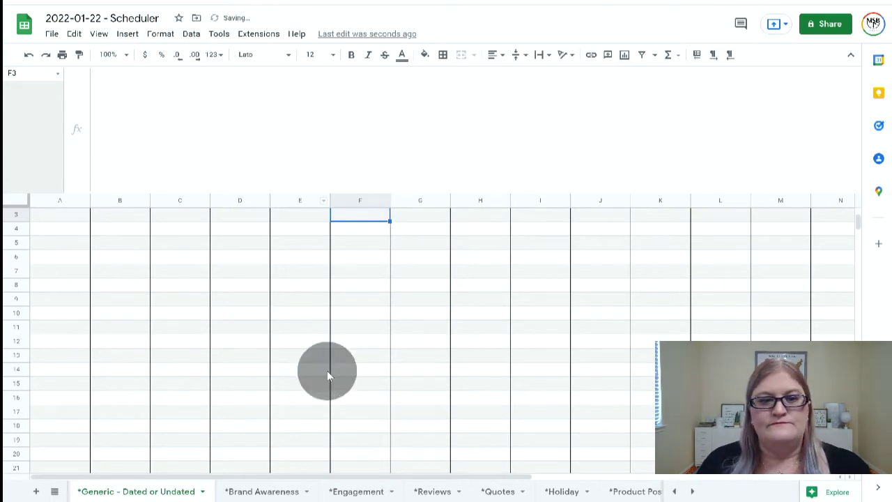
Reduce rows 2 through 19 to a uniform height of about one line of text.
scroll(327, 371, "up", 3)
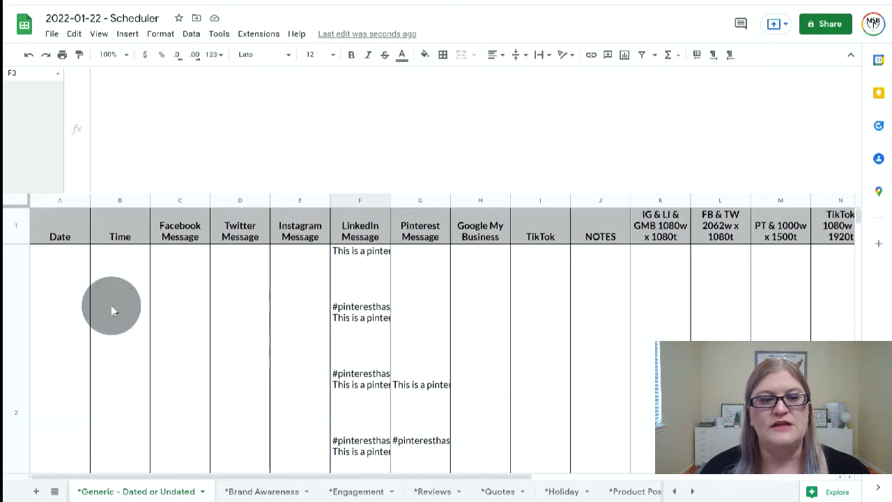
scroll(95, 323, "down", 5)
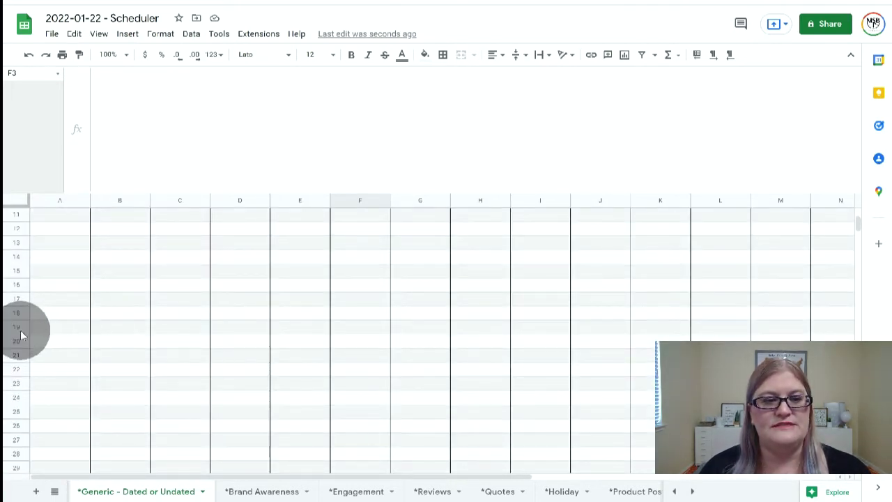
left_click_drag(21, 328, 11, 272)
scroll(87, 322, "down", 6)
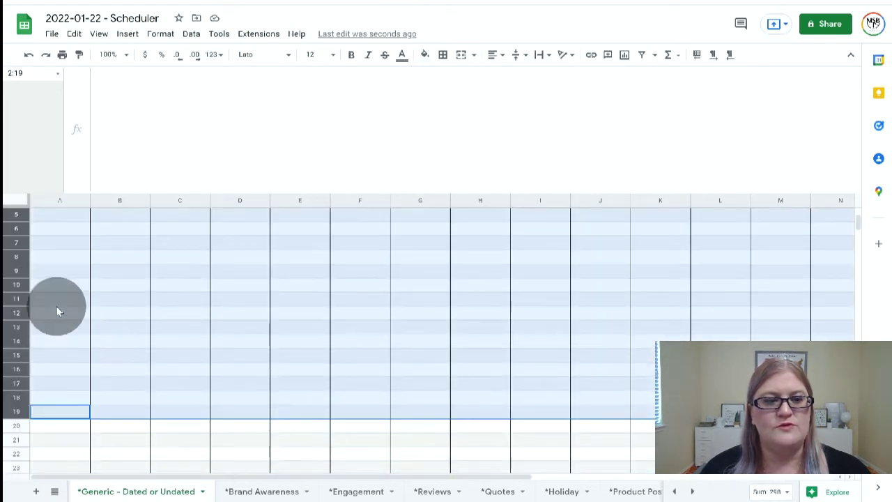
left_click_drag(20, 290, 19, 295)
scroll(367, 316, "up", 3)
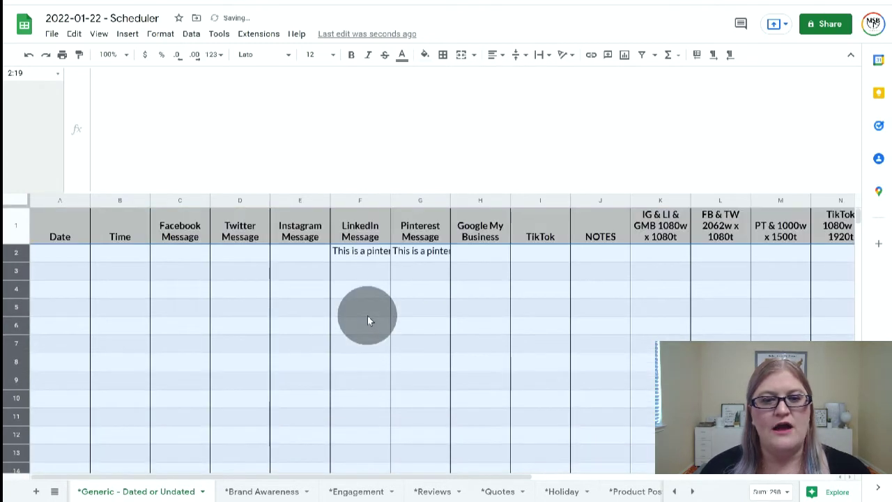
left_click(70, 254)
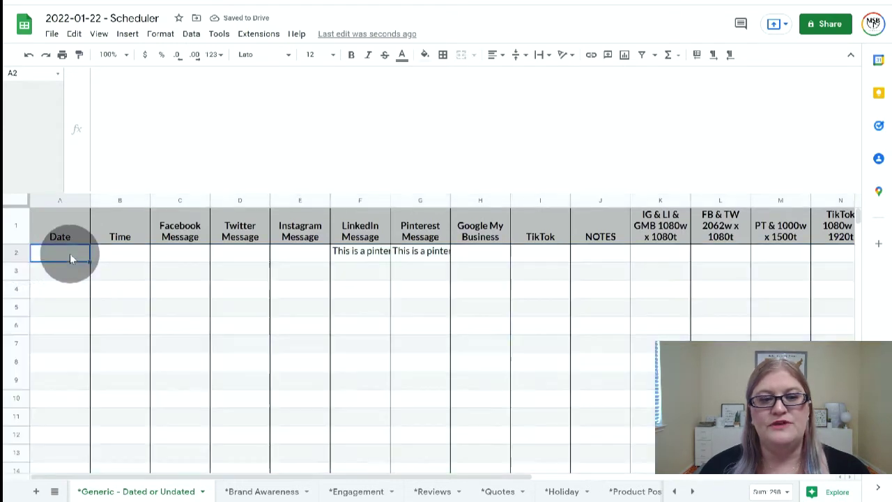
left_click(16, 255)
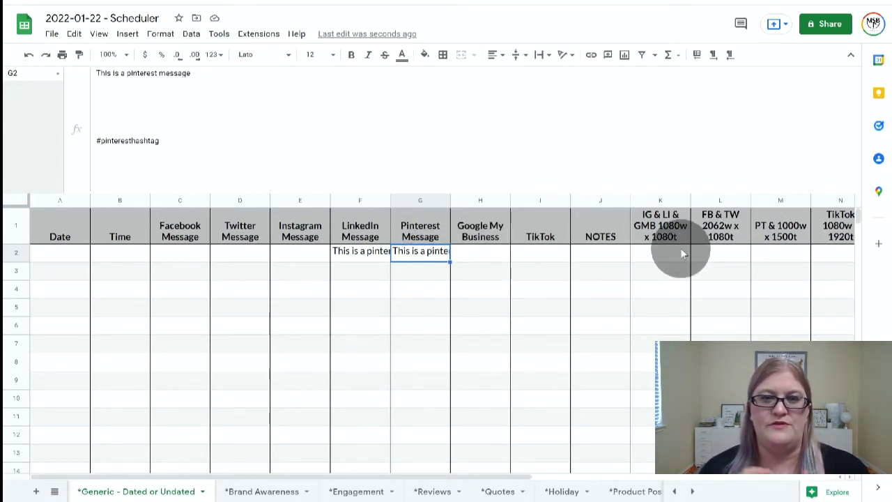
Switch Pinterest Message cell G2 to wrapped text, and return it to clipped text.
left_click(544, 55)
left_click(556, 77)
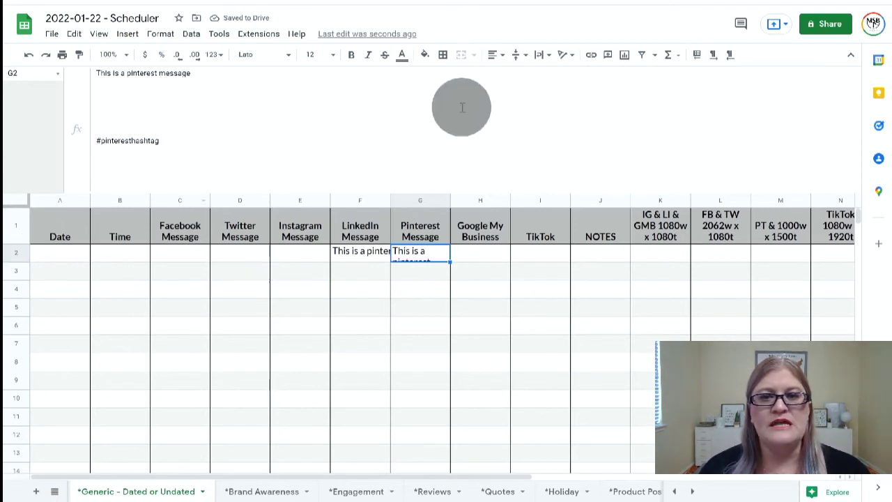
left_click(540, 54)
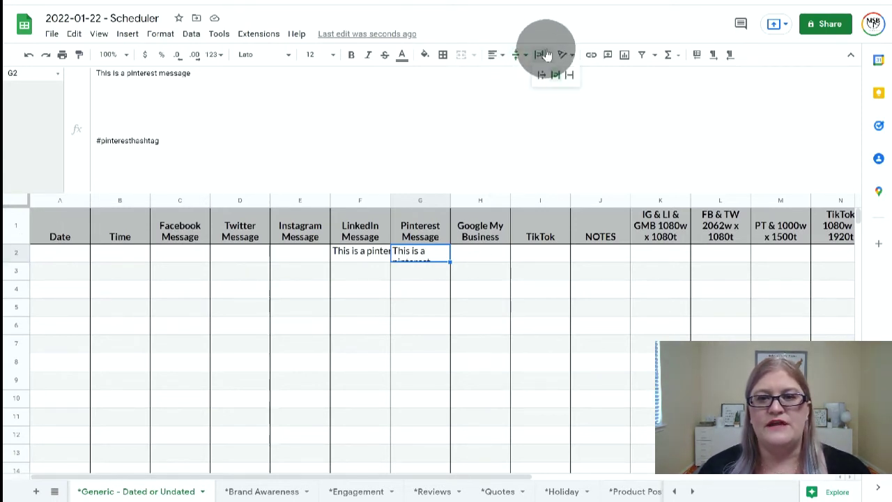
left_click(571, 75)
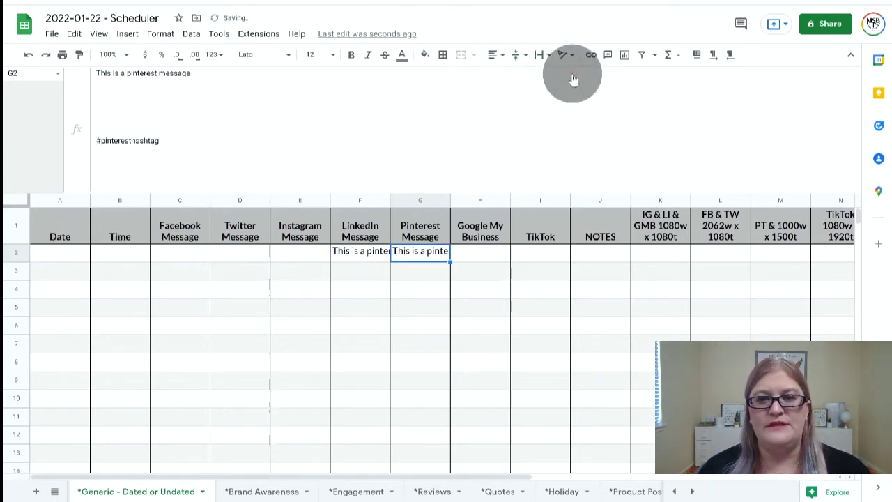
Set cell G2's text to overflow, check it against neighbouring cell H2, and set G2 back to clipped text.
left_click(540, 54)
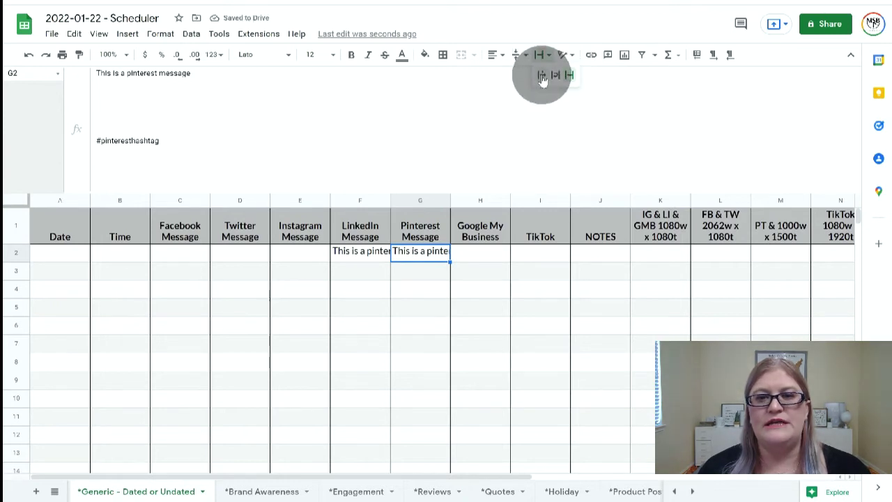
left_click(541, 75)
left_click(388, 378)
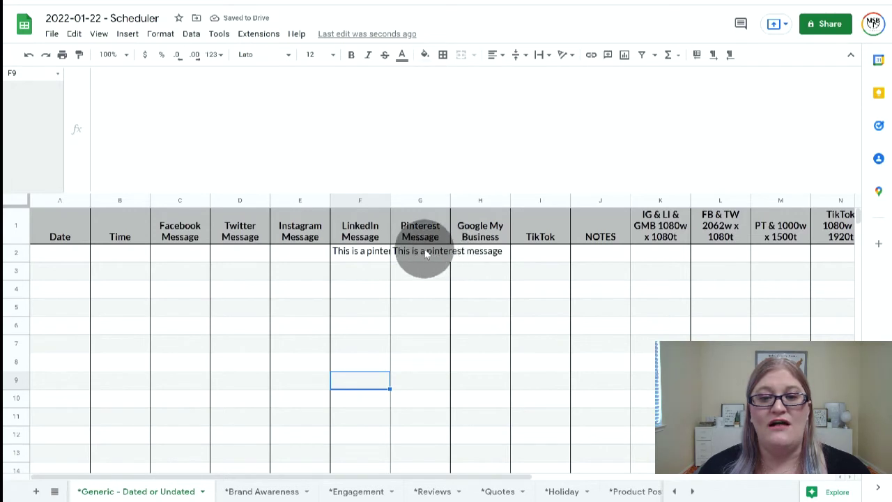
left_click(426, 256)
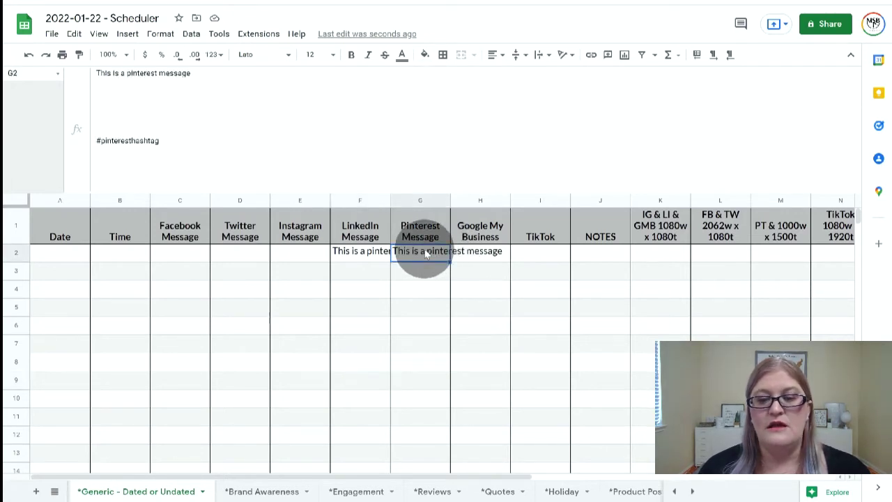
key("Right")
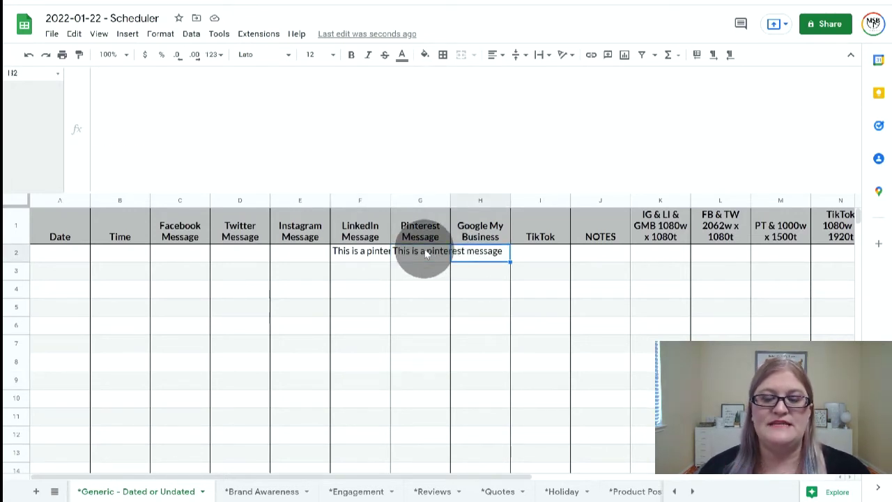
left_click(425, 255)
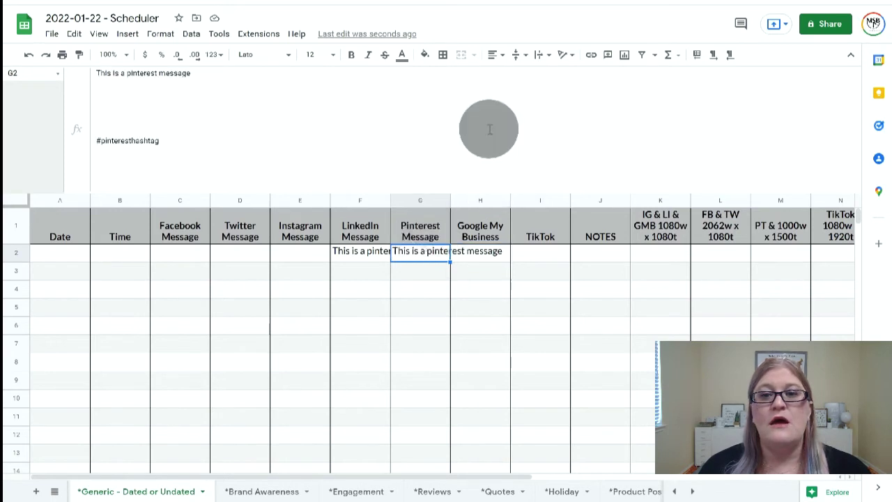
left_click(540, 55)
left_click(570, 76)
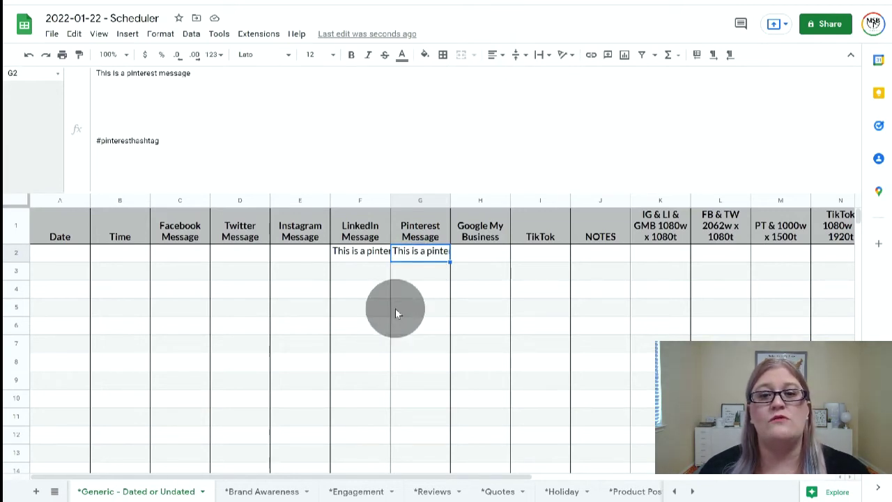
Copy the messages in F2:G2 and paste them starting at cells I3, C6, A7, E4 and G5.
left_click_drag(365, 254, 419, 256)
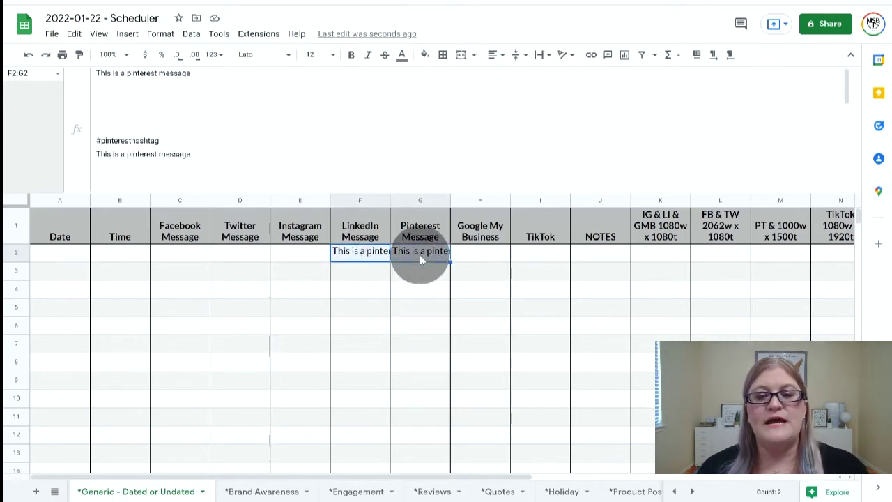
key("ctrl+c")
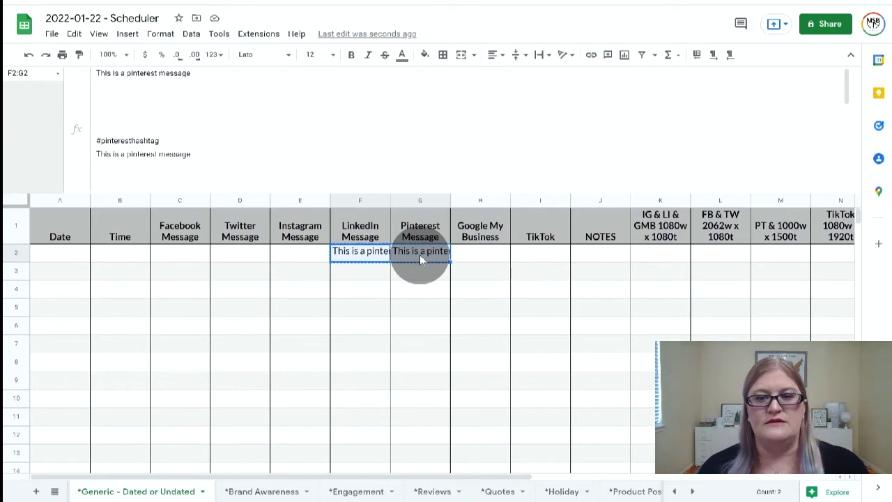
left_click(537, 273)
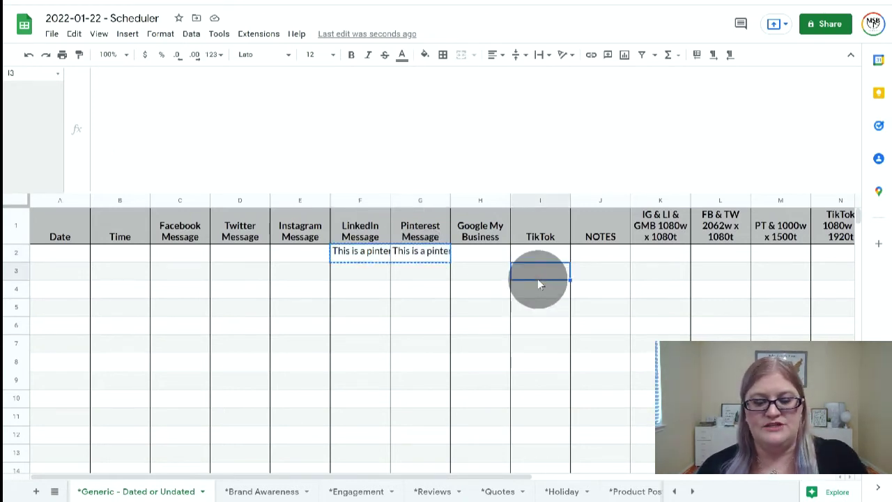
key("ctrl+v")
left_click(163, 332)
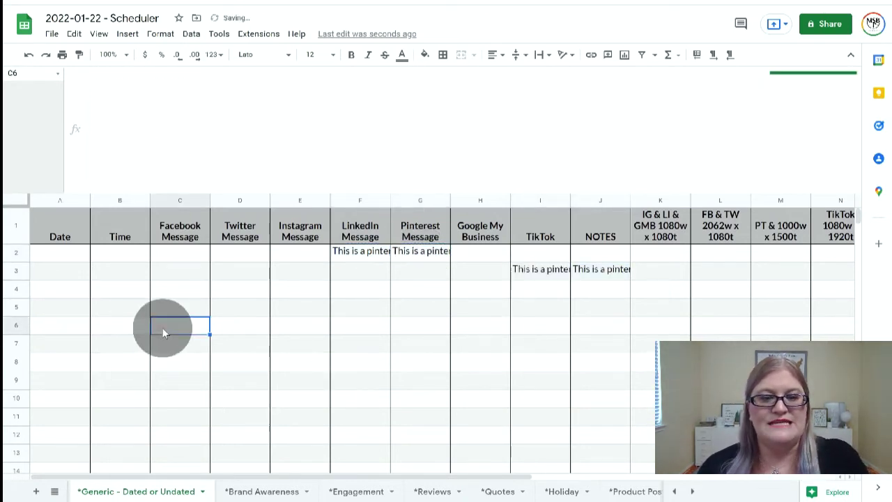
key("ctrl+v")
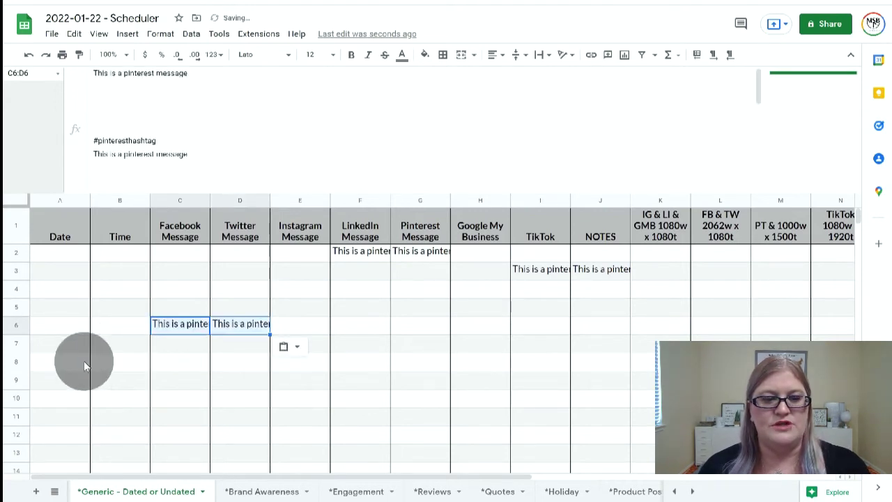
left_click(62, 349)
key("ctrl+v")
left_click(277, 286)
key("ctrl+v")
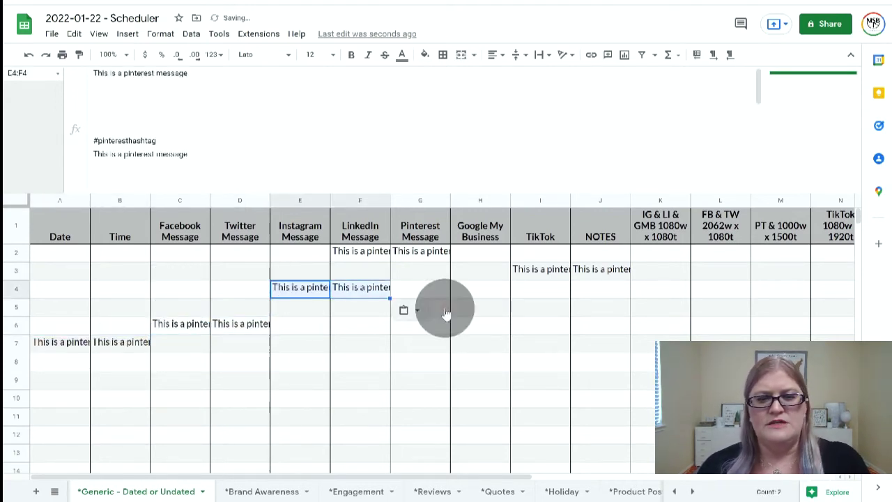
left_click(446, 307)
key("ctrl+v")
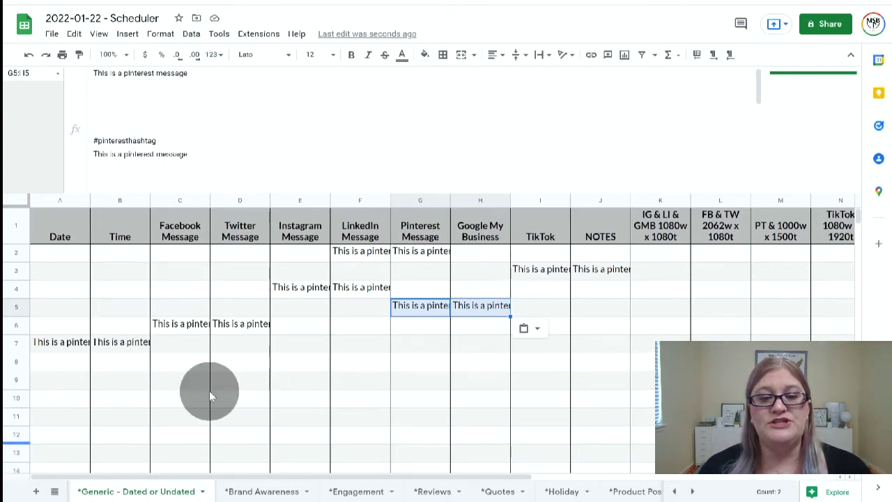
left_click(333, 344)
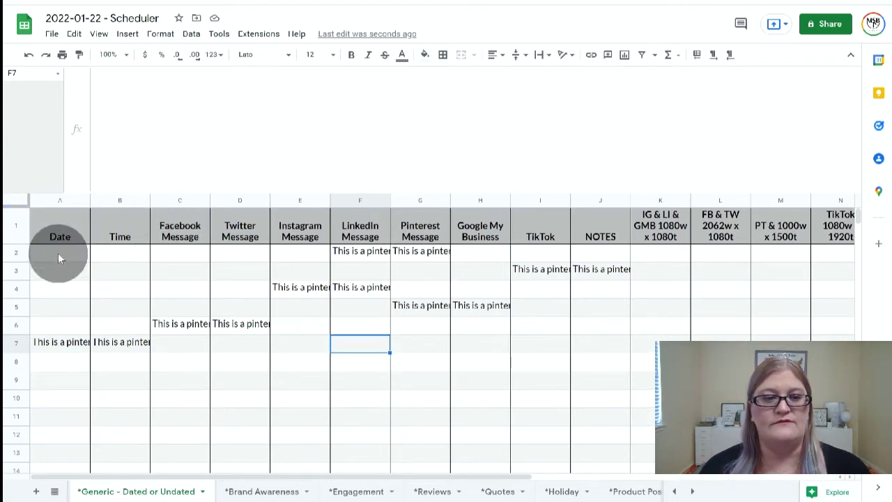
left_click_drag(63, 253, 608, 346)
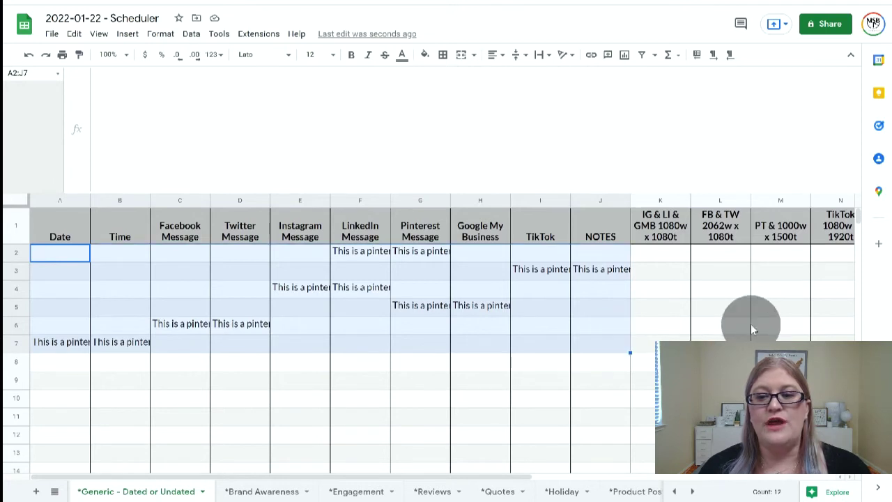
scroll(751, 324, "right", 6)
scroll(421, 395, "left", 6)
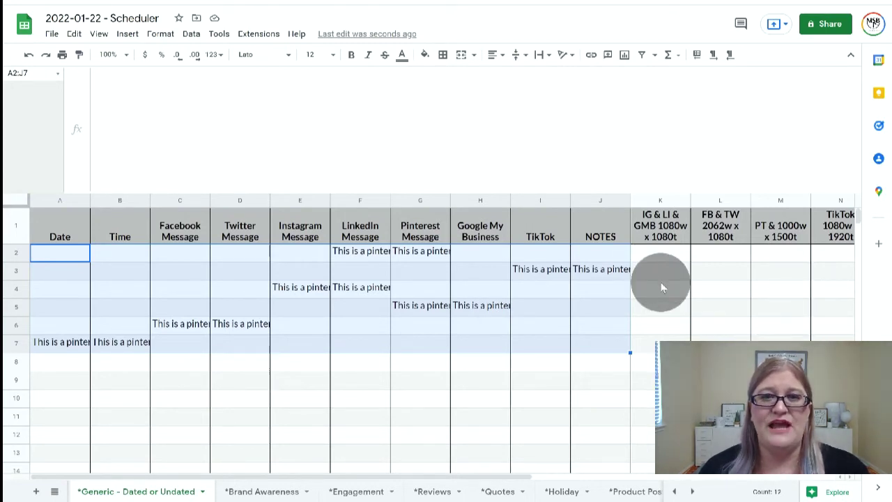
left_click(681, 293)
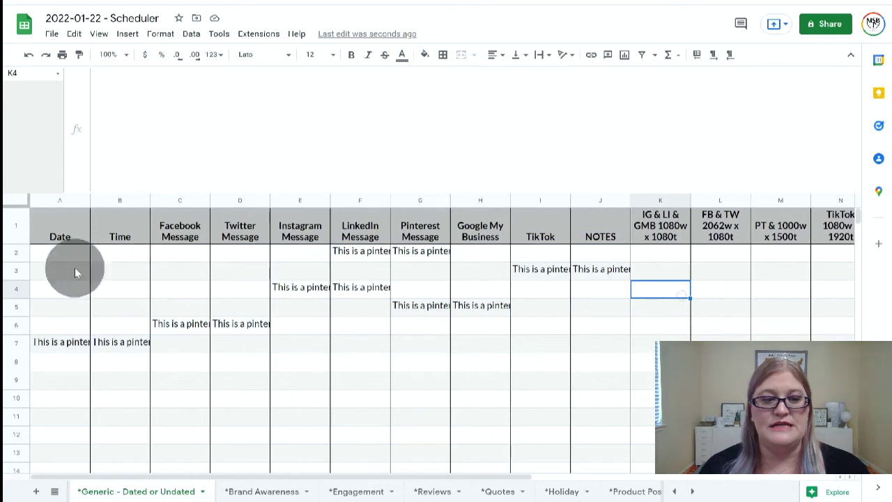
left_click_drag(66, 257, 737, 324)
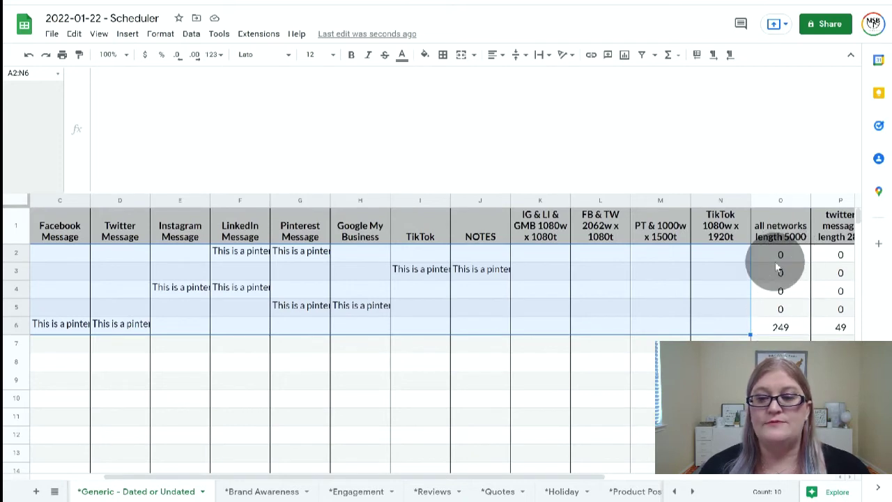
scroll(623, 293, "right", 5)
scroll(435, 300, "left", 7)
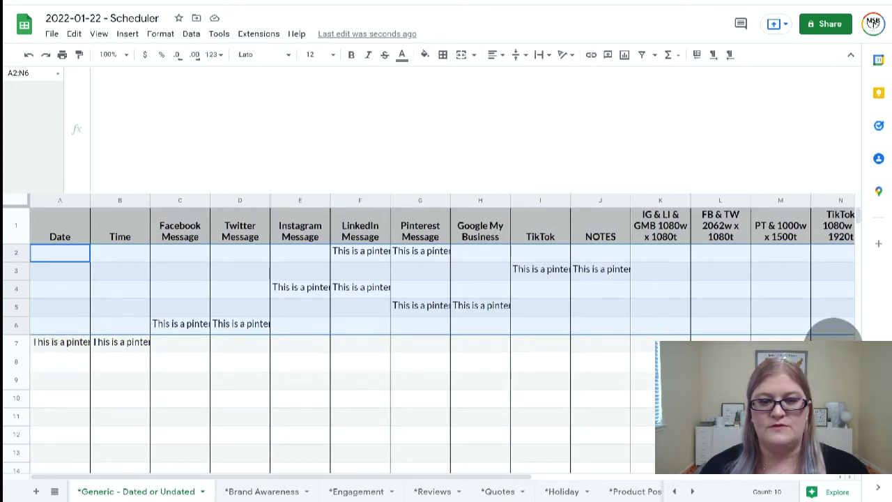
Sort the range A2:N7 by Column F in A to Z order, without a header row.
scroll(833, 328, "right", 4)
left_click_drag(596, 345, 39, 252)
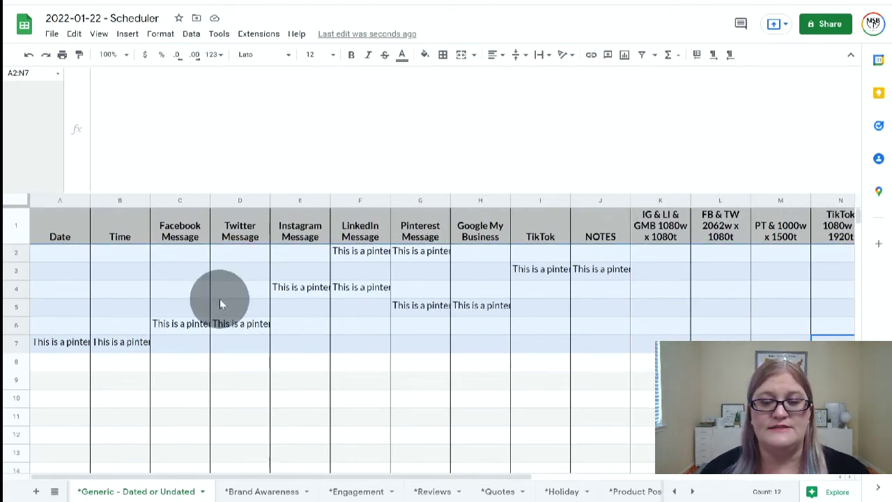
left_click(191, 35)
mouse_move(227, 57)
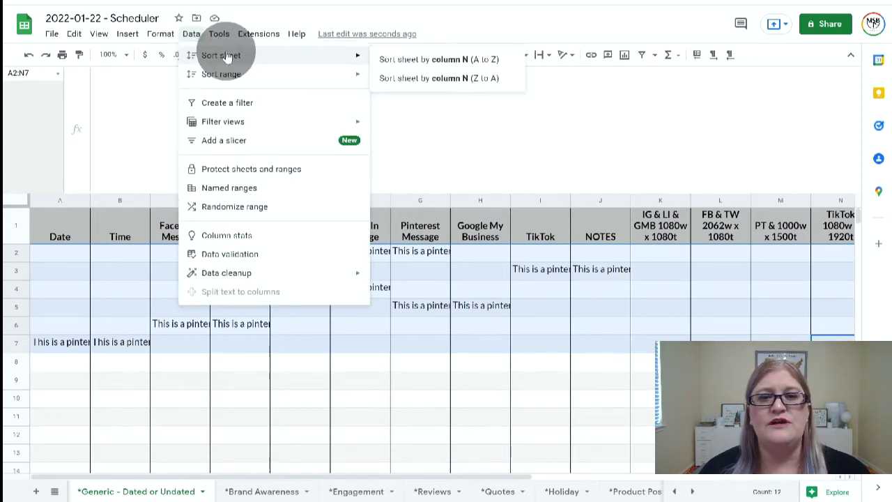
mouse_move(260, 82)
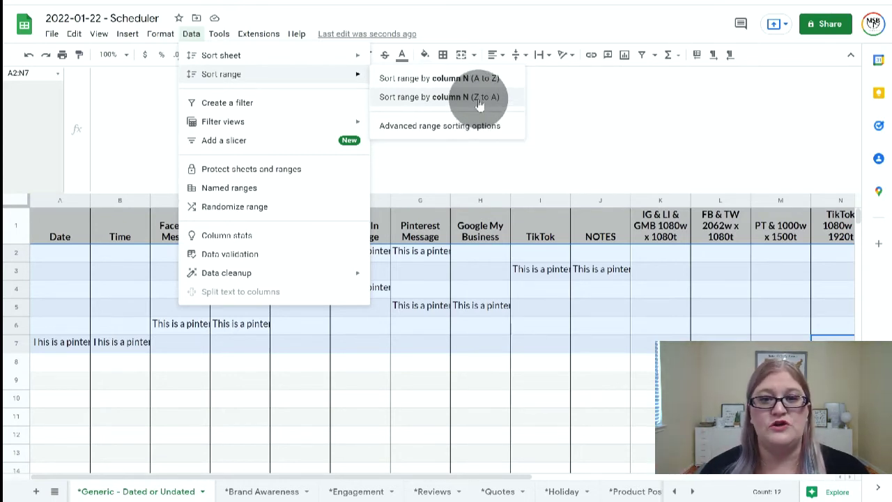
left_click(437, 132)
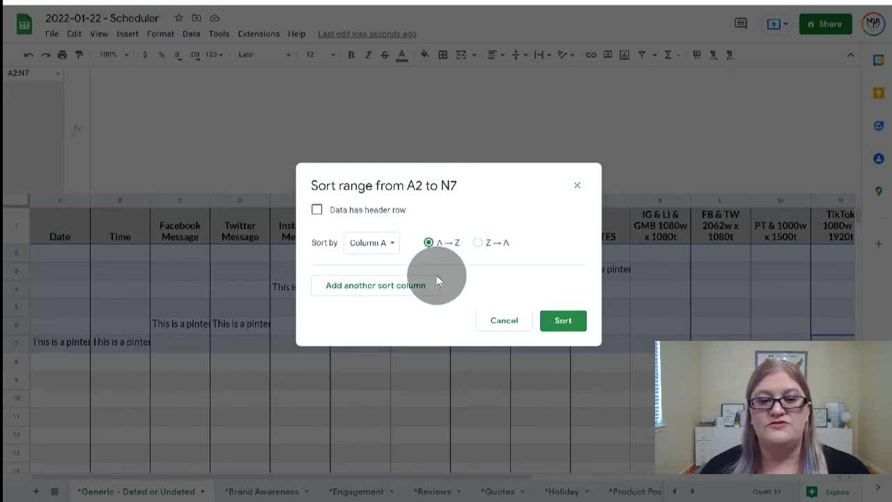
left_click(380, 241)
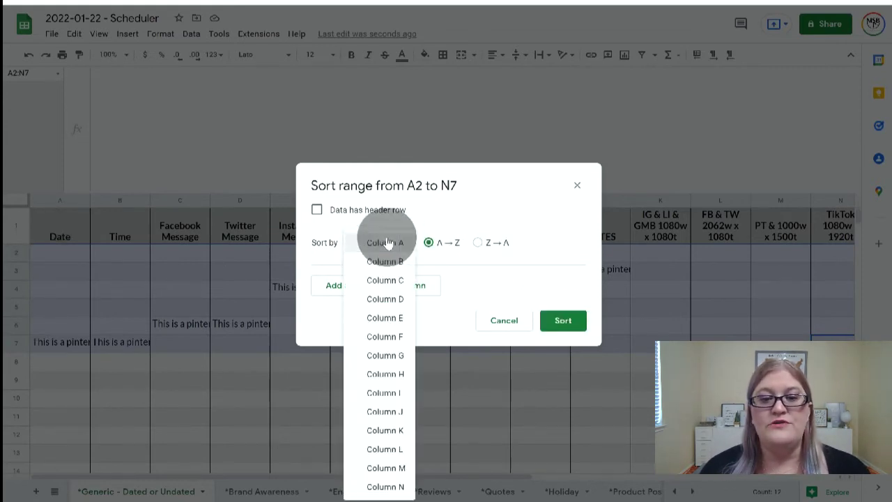
left_click(386, 337)
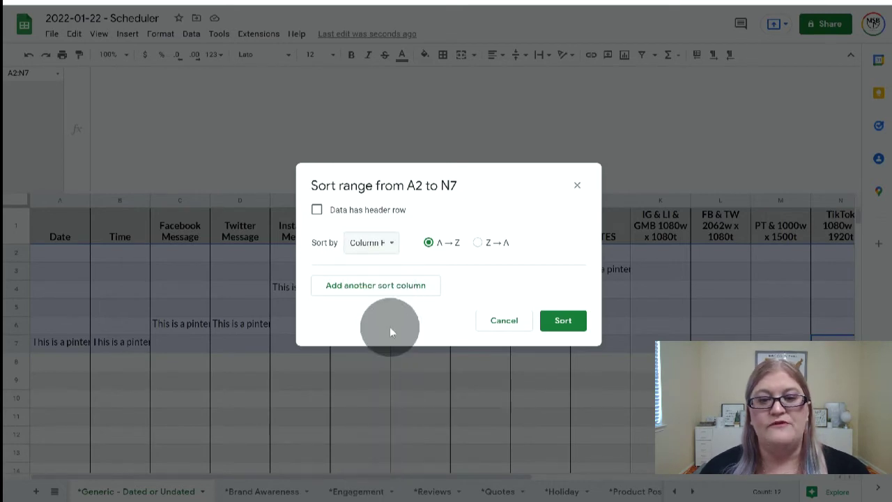
left_click(563, 321)
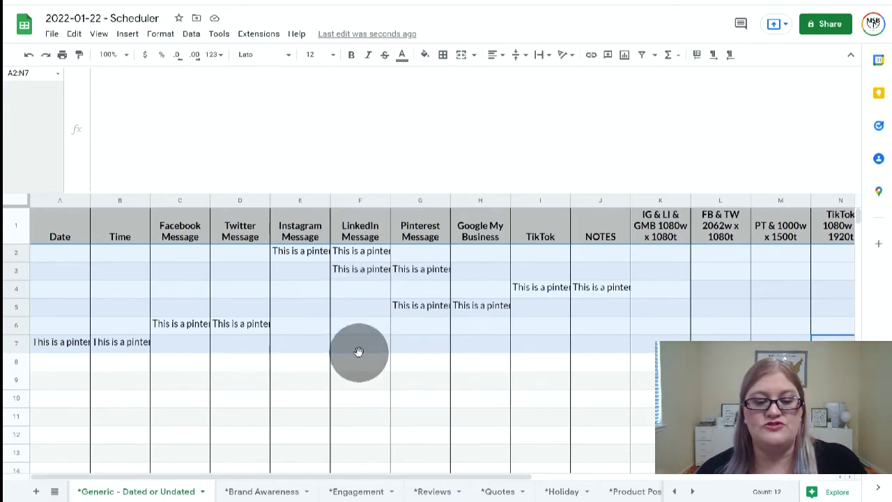
Undo and redo the Column F sort several times to compare the row orders, ending with the sort undone.
key("ctrl+z")
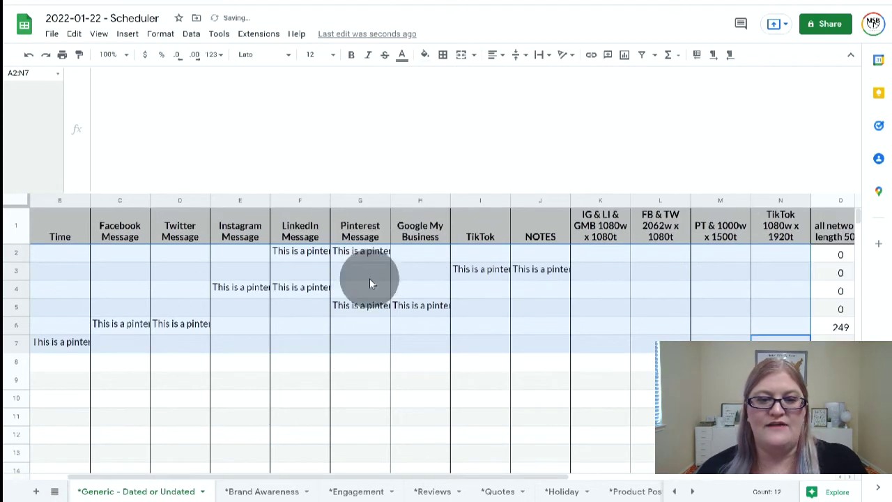
key("ctrl+z")
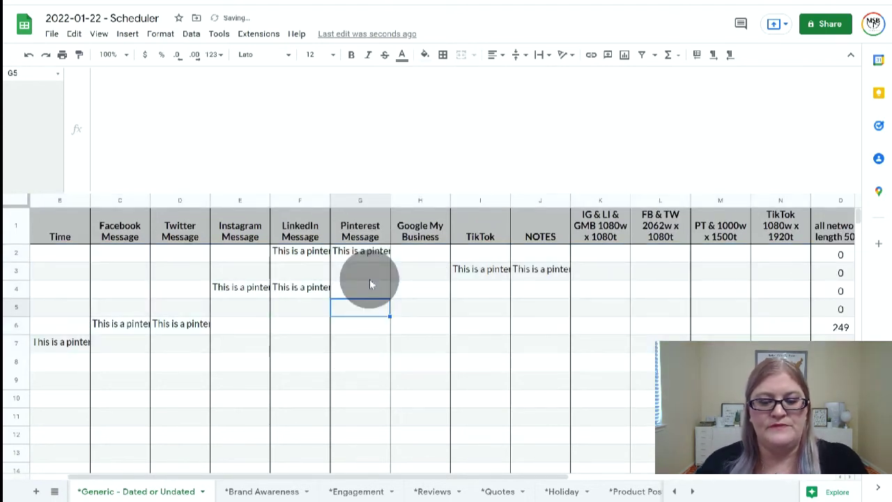
key("ctrl+y")
key("ctrl+y")
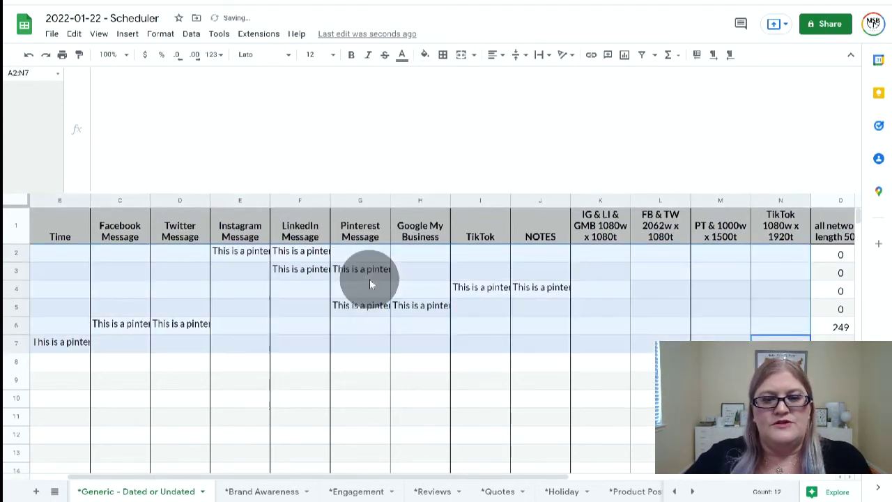
key("ctrl+z")
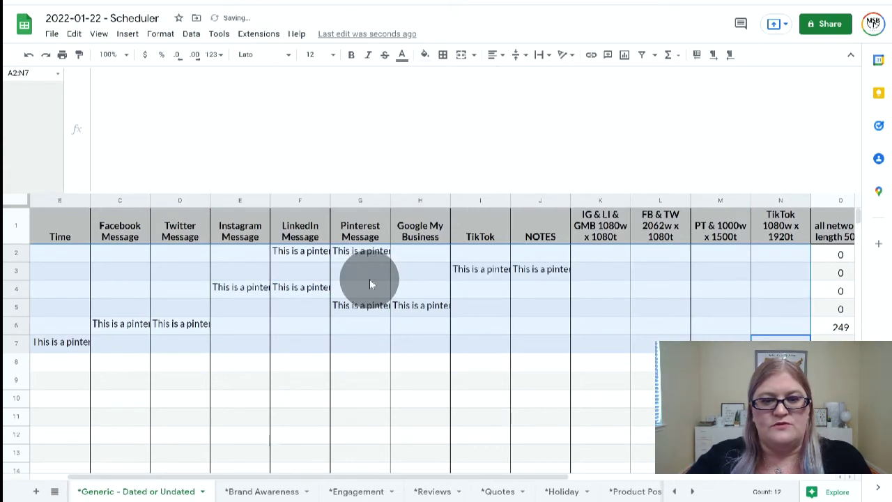
key("ctrl+y")
key("ctrl+z")
key("ctrl+y")
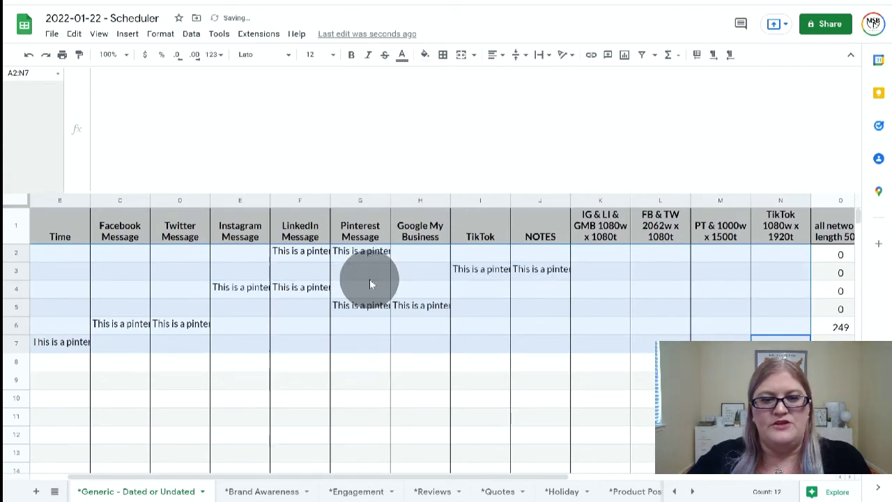
key("ctrl+z")
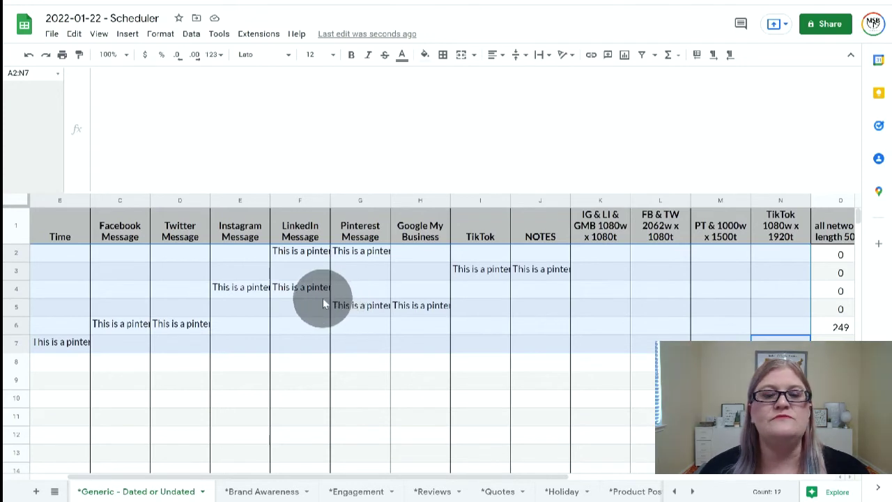
Randomize the order of the post rows in range A2:N7 twice in a row.
left_click(191, 34)
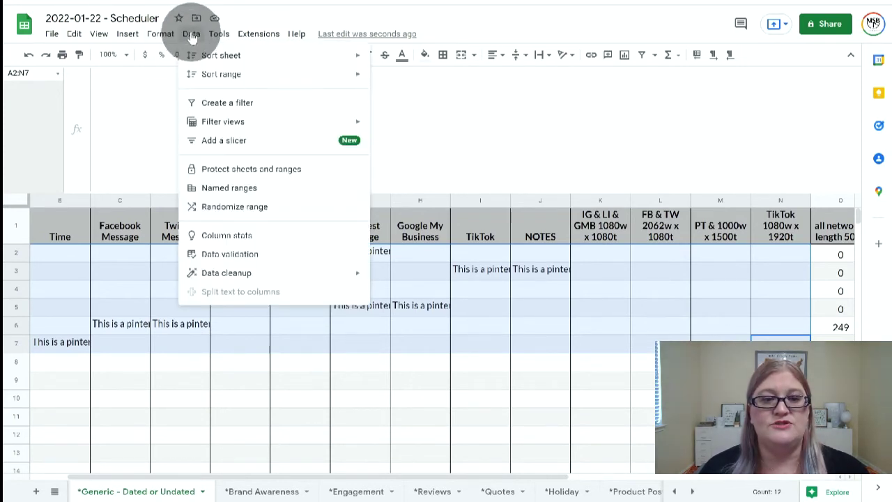
left_click(241, 208)
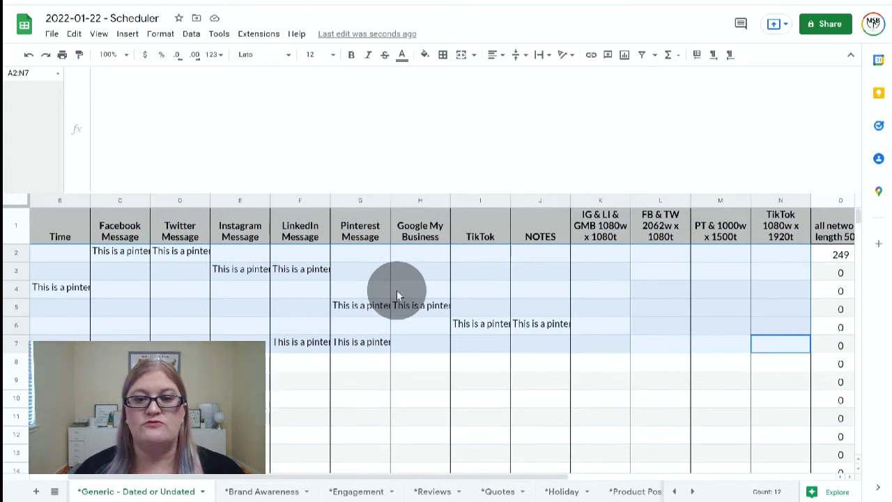
right_click(397, 290)
mouse_move(481, 491)
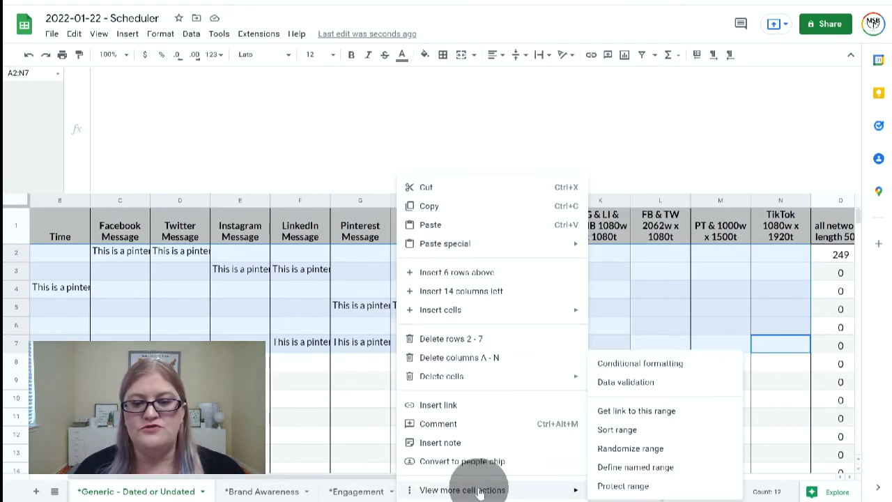
left_click(646, 450)
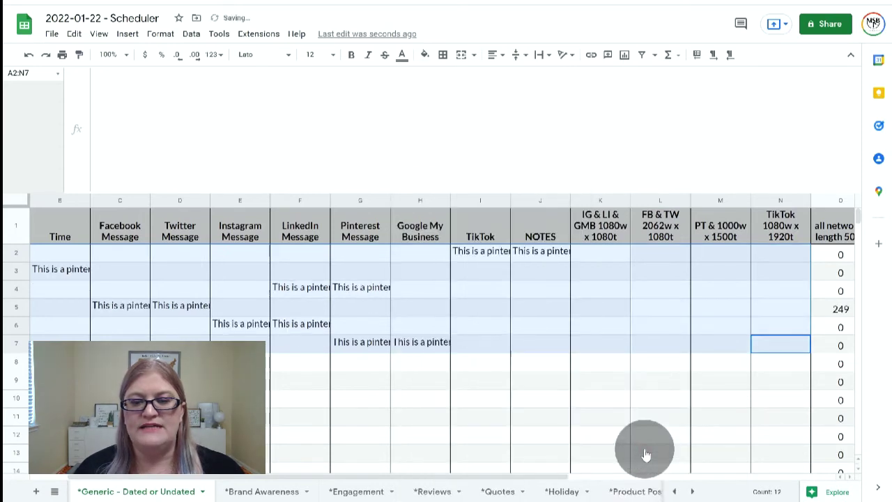
Sort the range A2:N7 by Column A in Z to A order, without a header row.
right_click(454, 282)
mouse_move(547, 490)
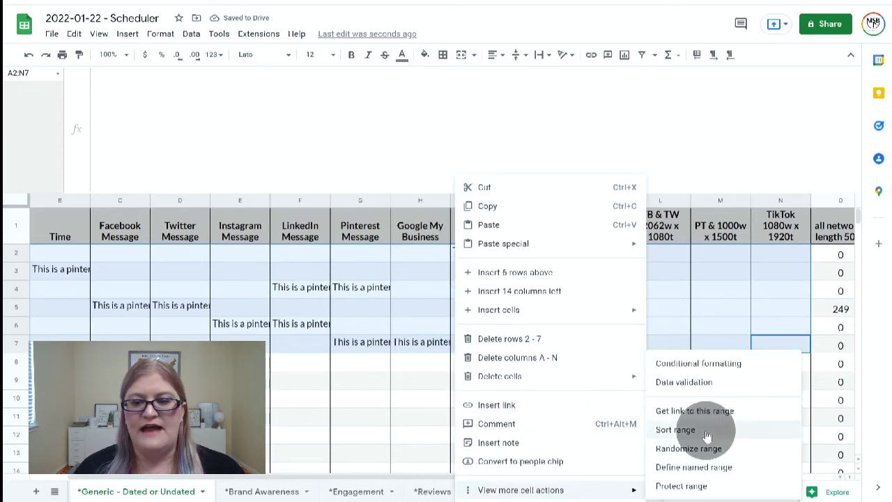
left_click(679, 429)
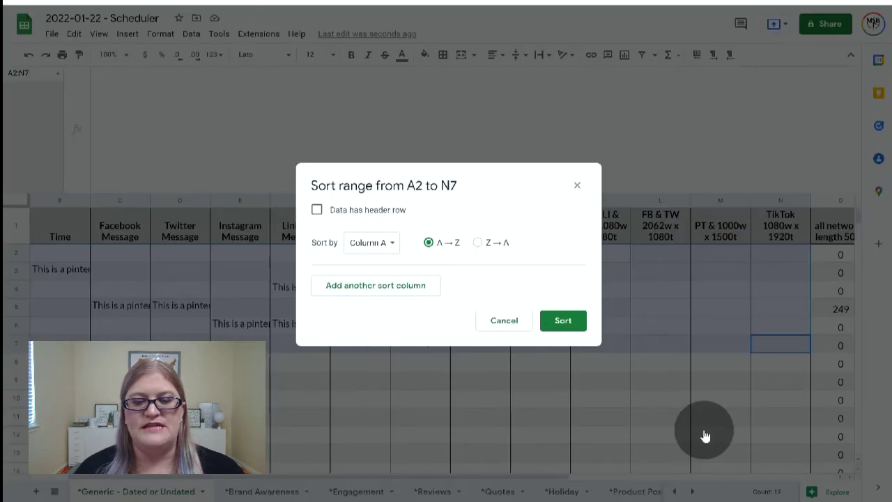
left_click(478, 243)
left_click(566, 323)
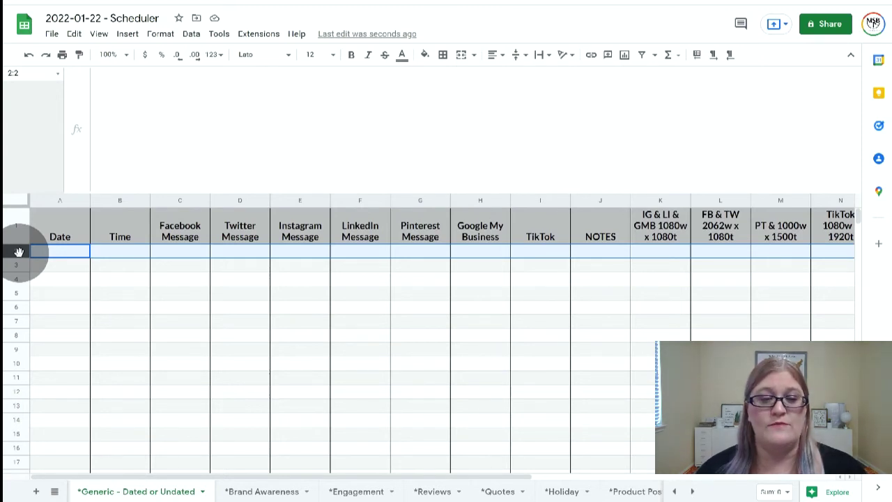
Enter the date 12-03-2022 in A2 and the time 12:00:00 in B2.
left_click(70, 250)
left_click(132, 253)
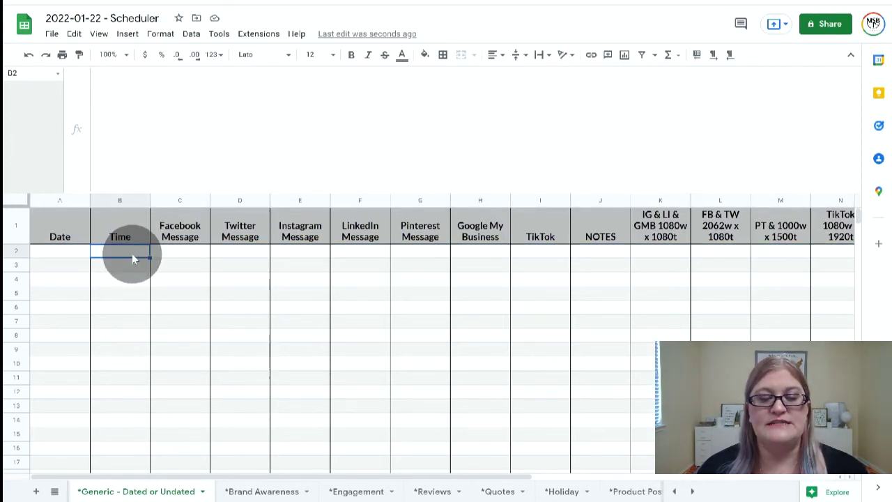
left_click(71, 256)
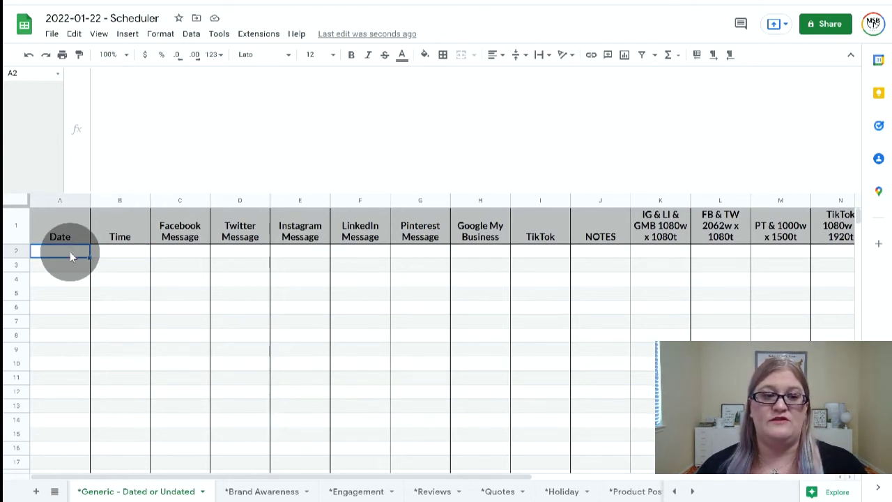
type("12-")
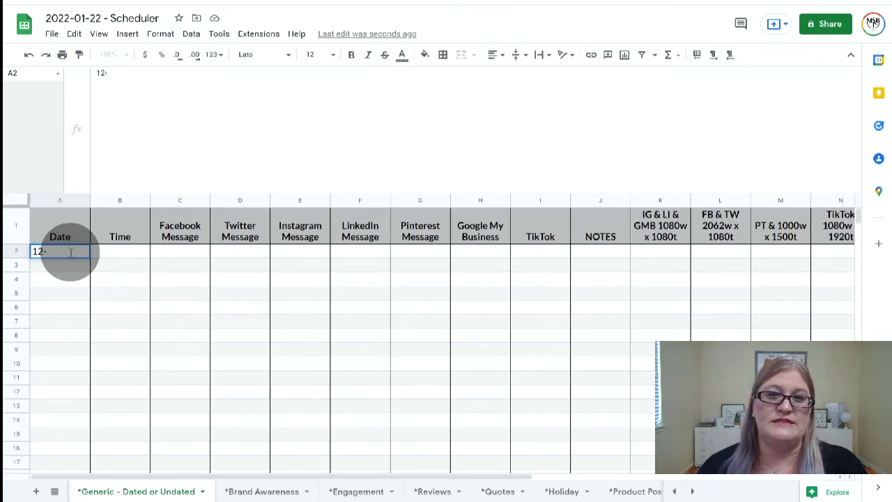
type("03-2022")
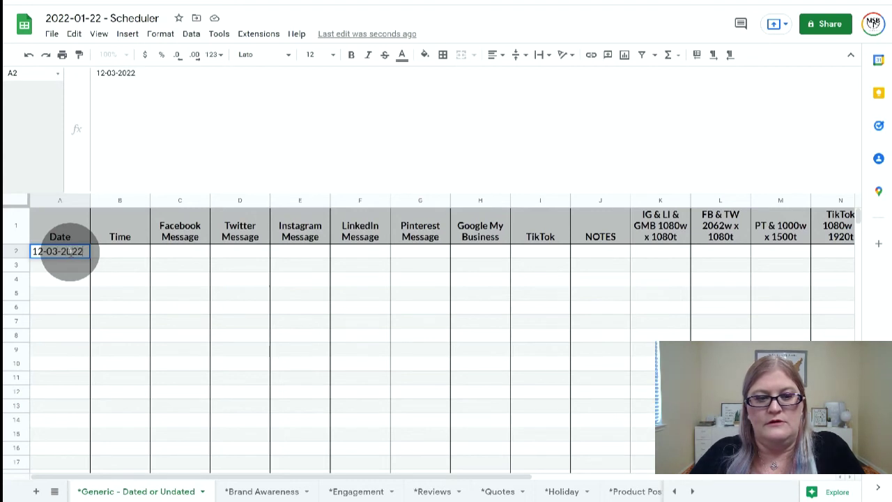
key("Tab")
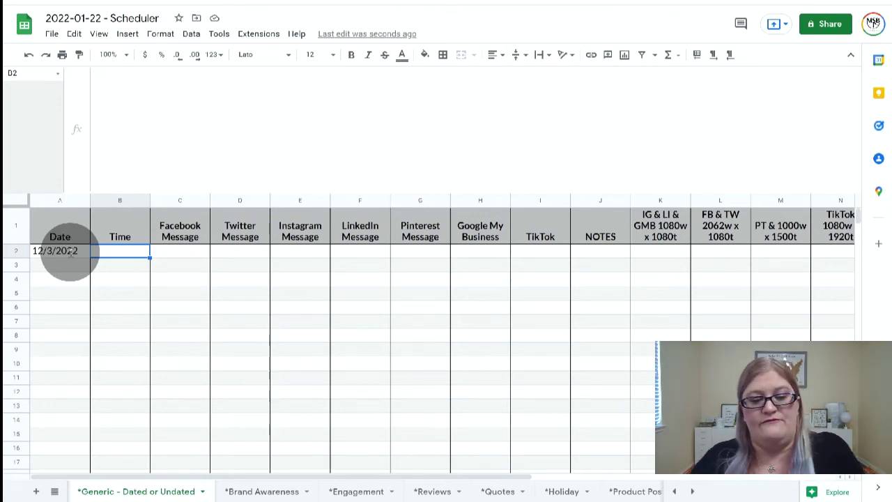
type("12:00:00")
key("Tab")
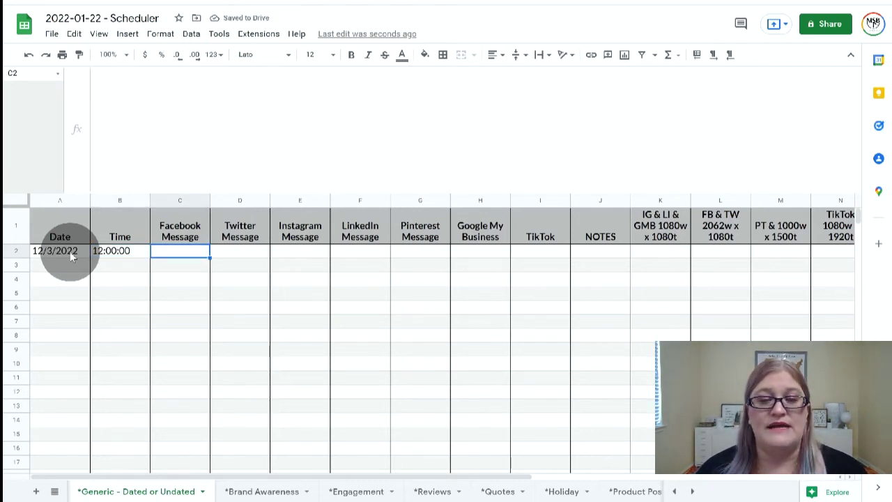
Enter "This is my message" as the Facebook message in cell C2.
type("This is m")
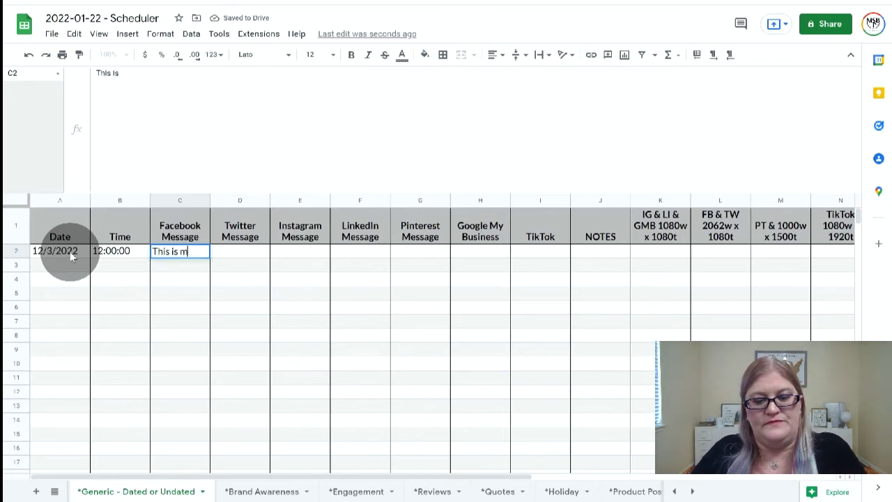
type("y message")
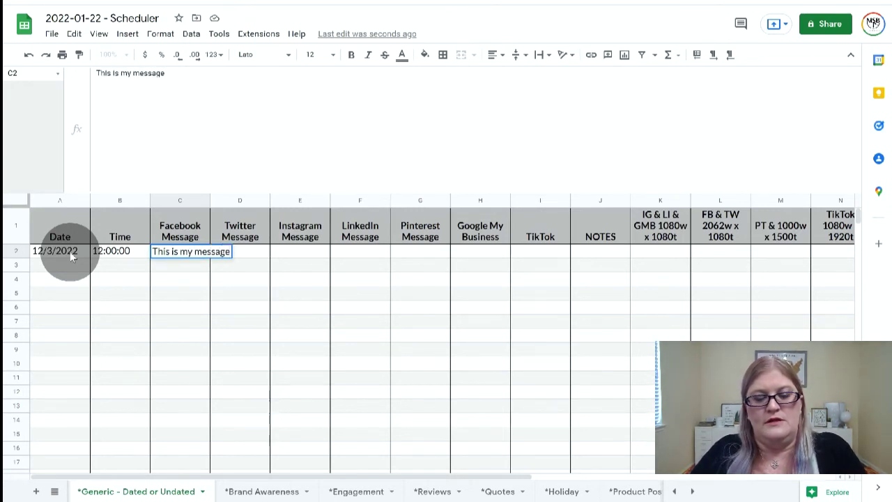
left_click(255, 78)
key("Return")
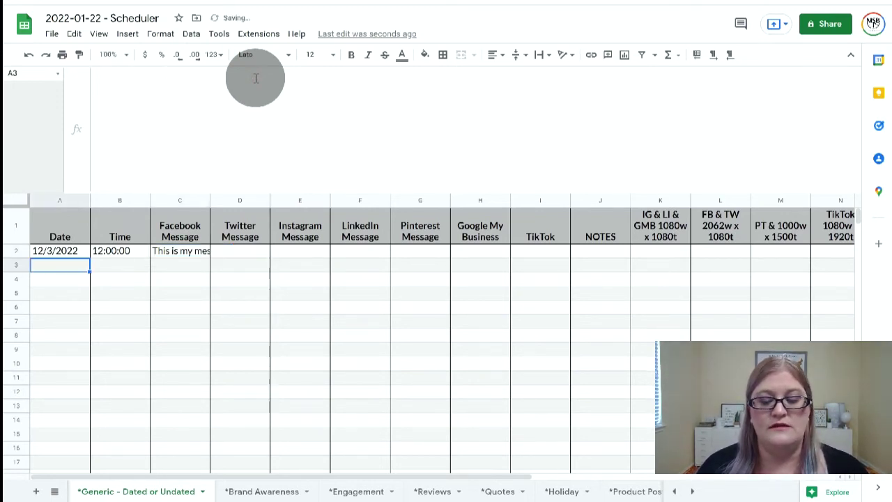
Add "yoururl.com" on its own second line of the Facebook message in C2.
key("Up")
key("Right")
key("Right")
left_click(256, 79)
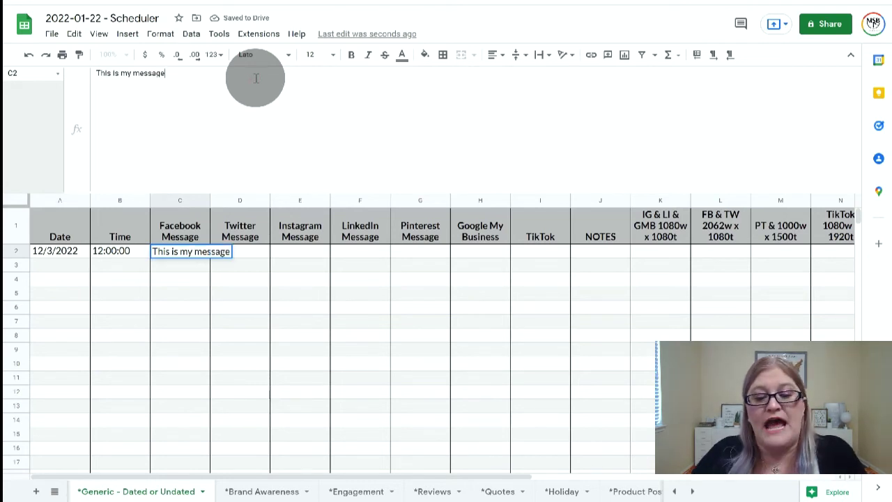
type("yoururl.com")
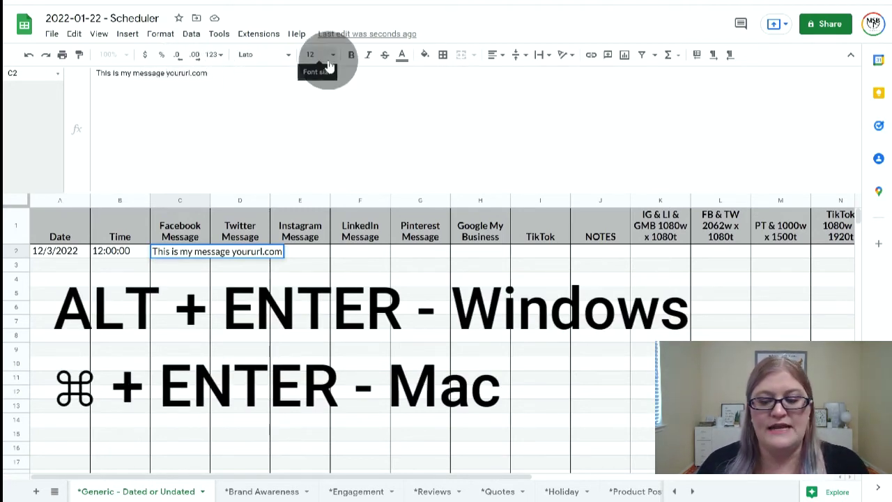
key("alt+Return")
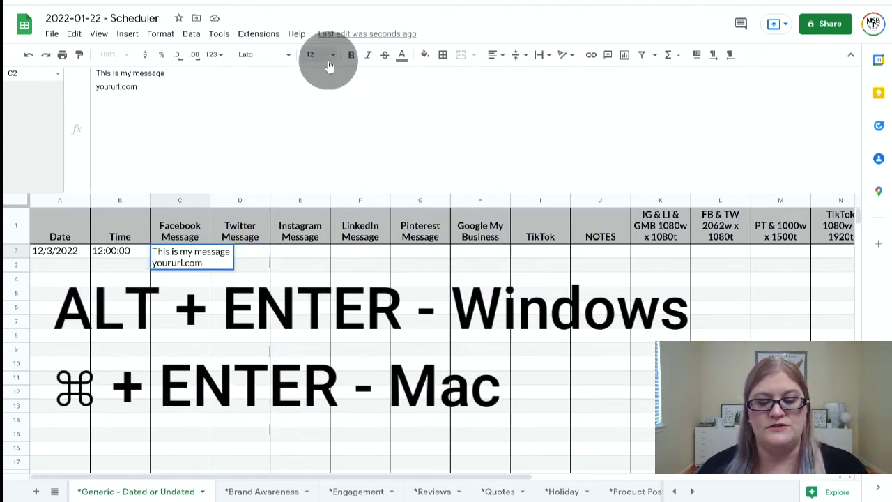
key("Return")
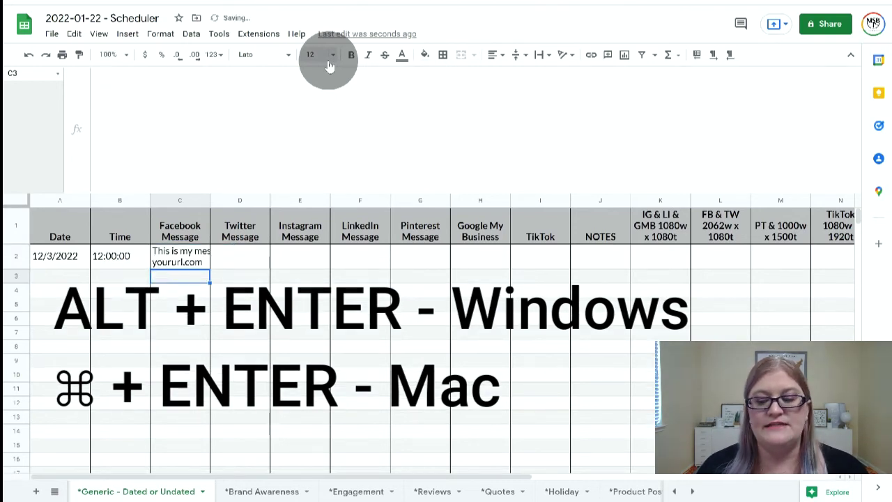
Copy the full Facebook message text from C2 into the Twitter Message cell D2.
key("Up")
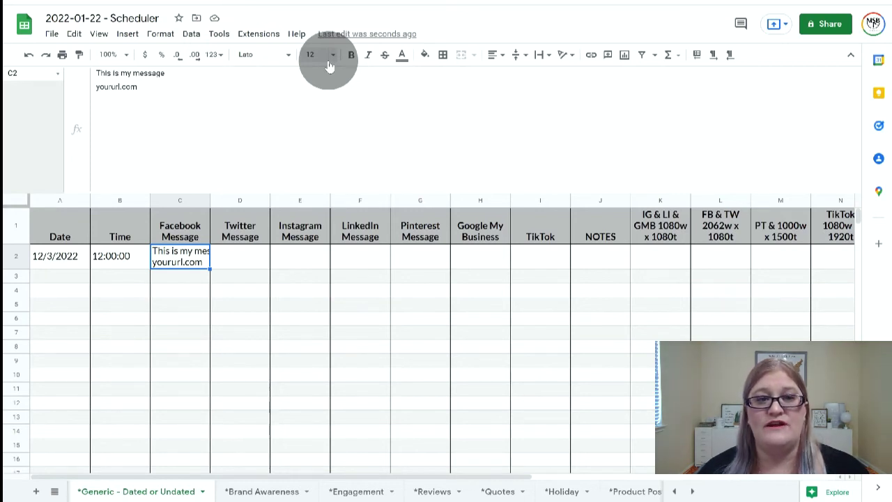
left_click(187, 86)
key("ctrl+a")
key("ctrl+c")
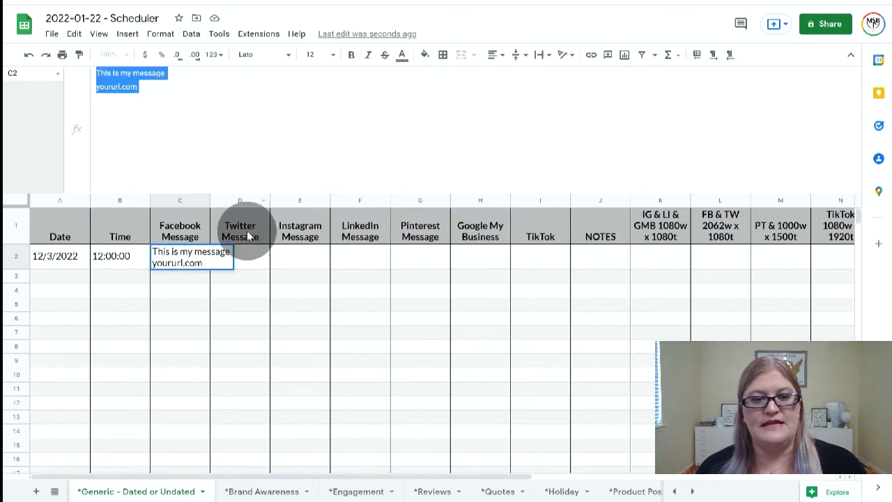
left_click(251, 262)
left_click(267, 116)
key("ctrl+v")
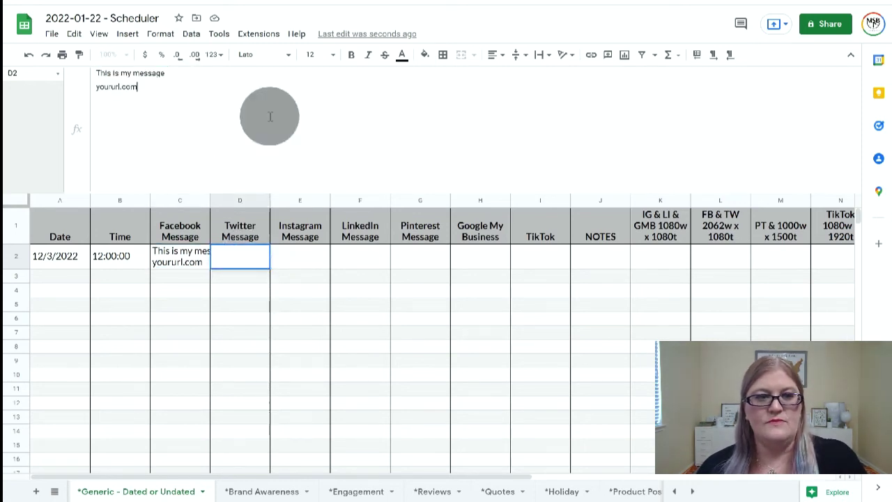
Add "#twitterhashtag #anotherhashtag" after a blank line at the end of the Twitter message in D2.
key("alt+Return")
type("#")
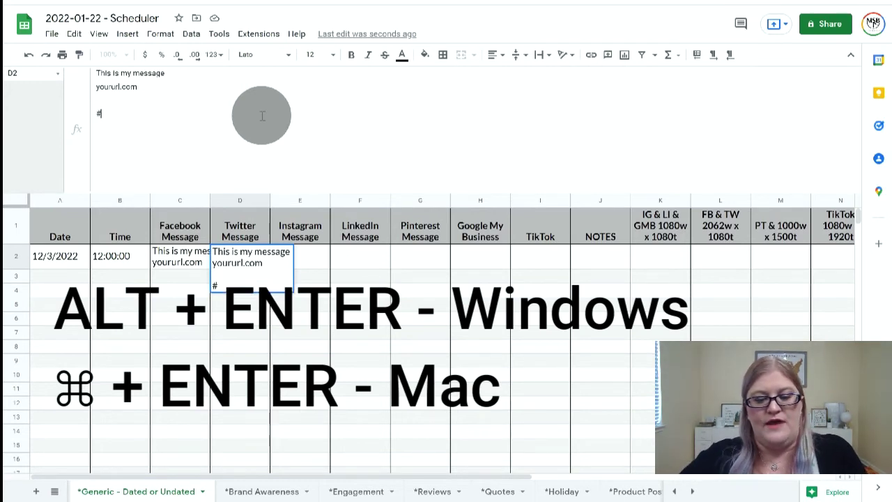
type("twitterhasht")
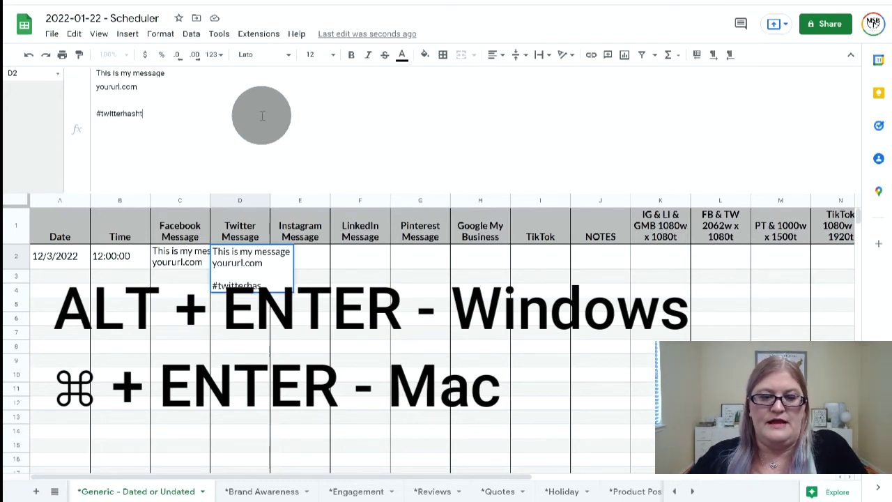
type("ag #")
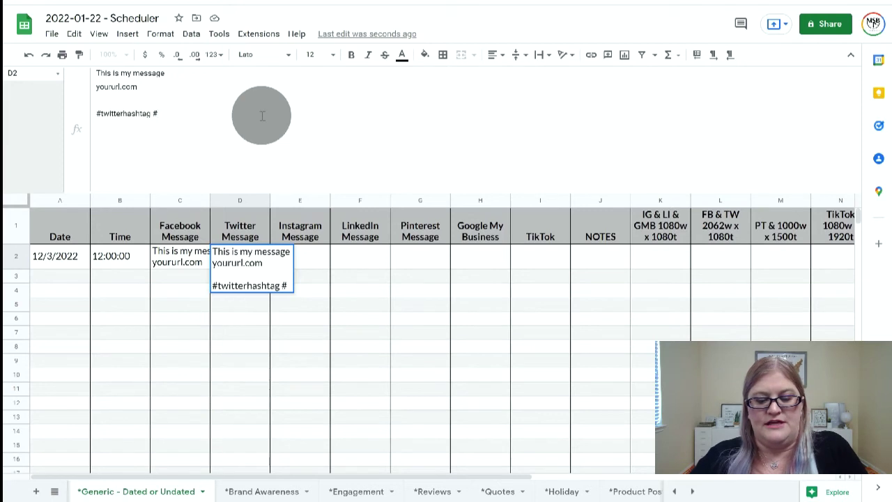
type("anotherhashtag")
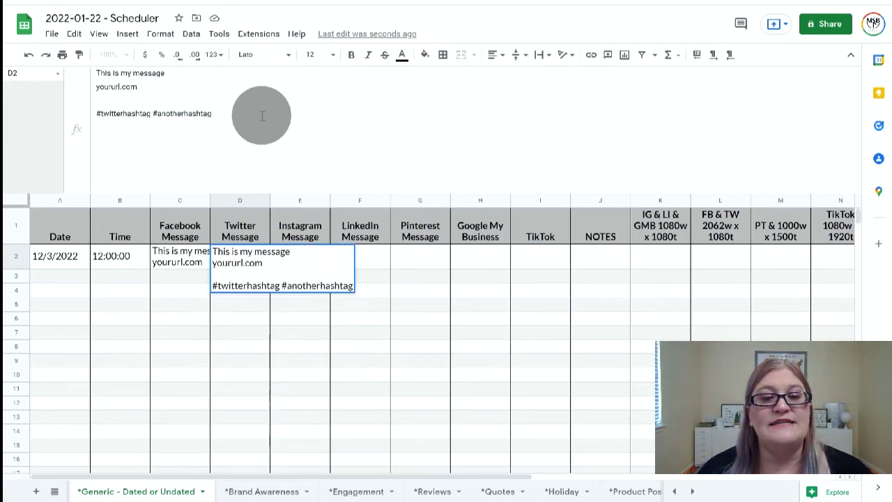
key("Return")
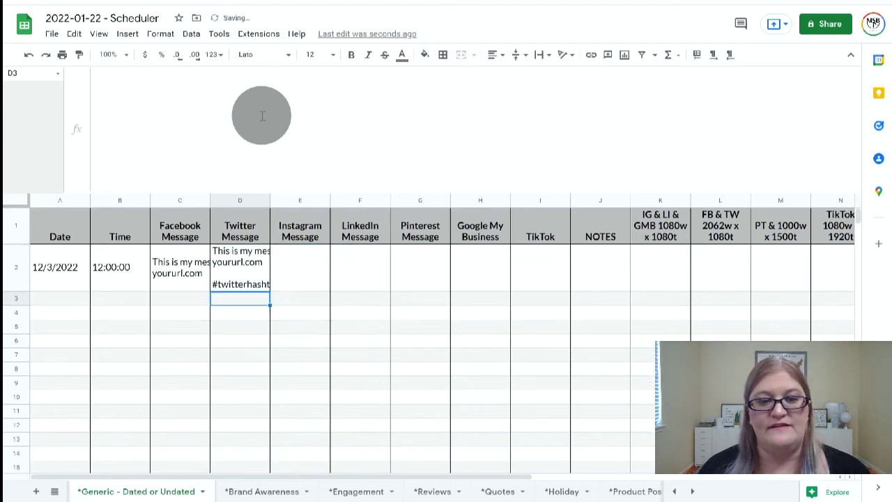
Copy the full Twitter message text from D2 into the Instagram Message cell E2.
key("Up")
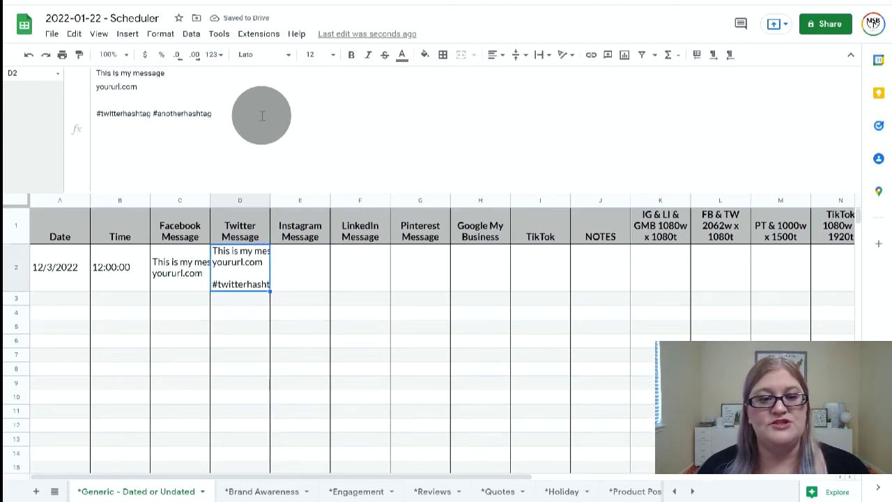
left_click_drag(262, 116, 69, 67)
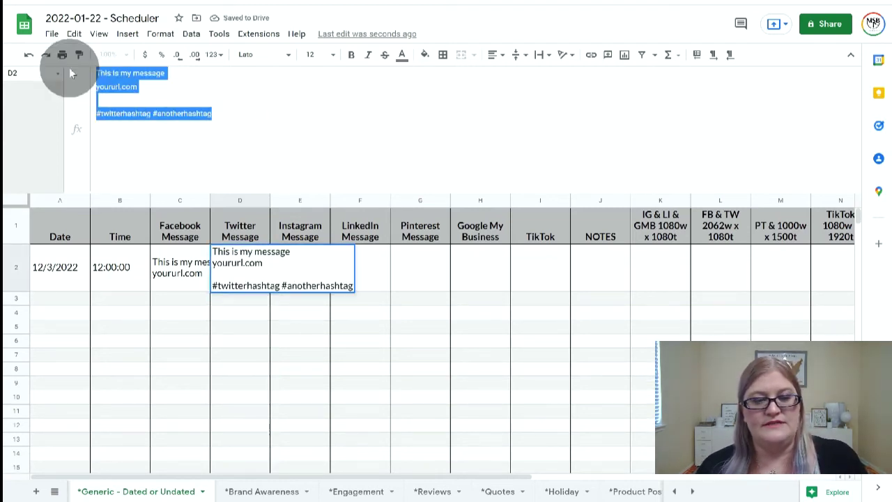
key("ctrl+c")
key("Tab")
left_click(350, 137)
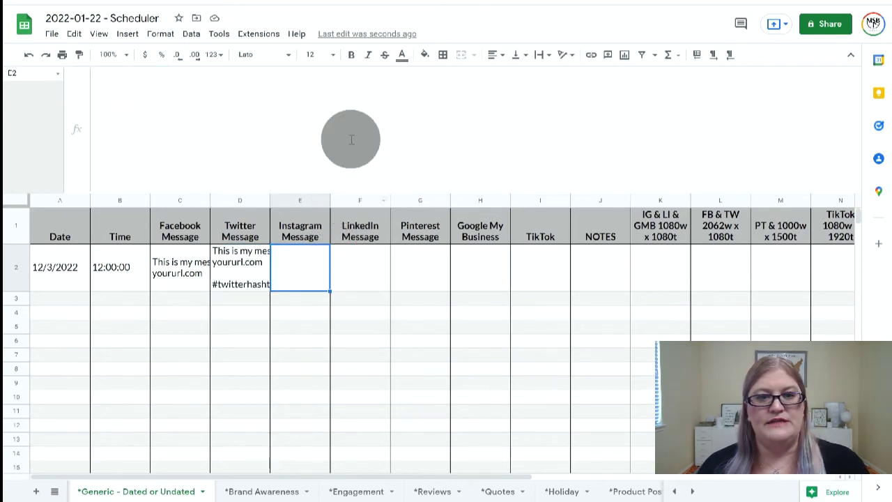
key("ctrl+v")
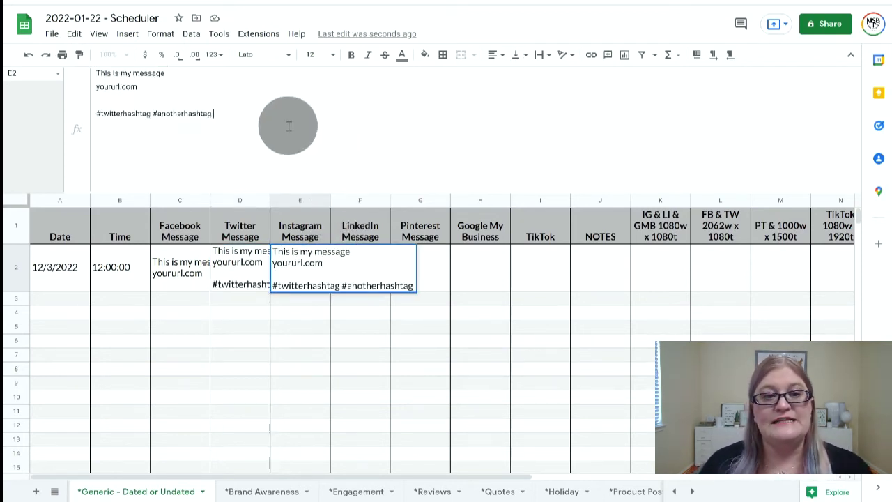
Append the hashtags "#newhash #reuihfru" to the end of the Instagram message in E2.
type("#new")
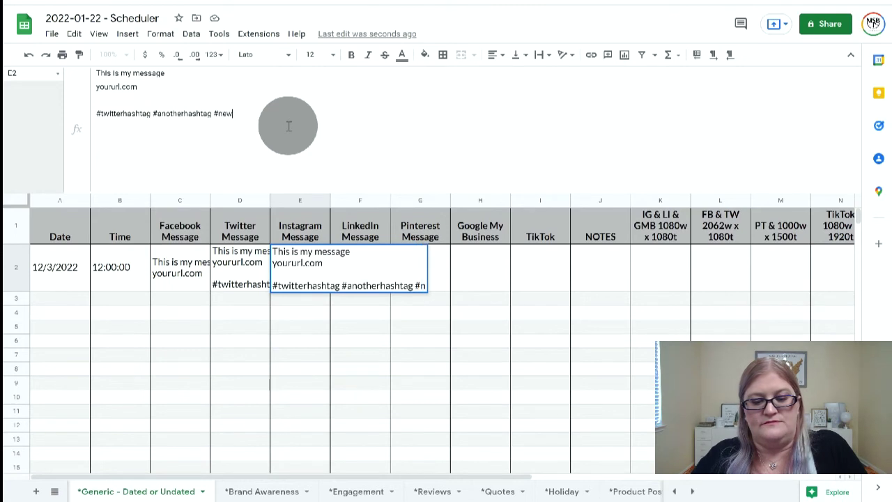
type("hash #")
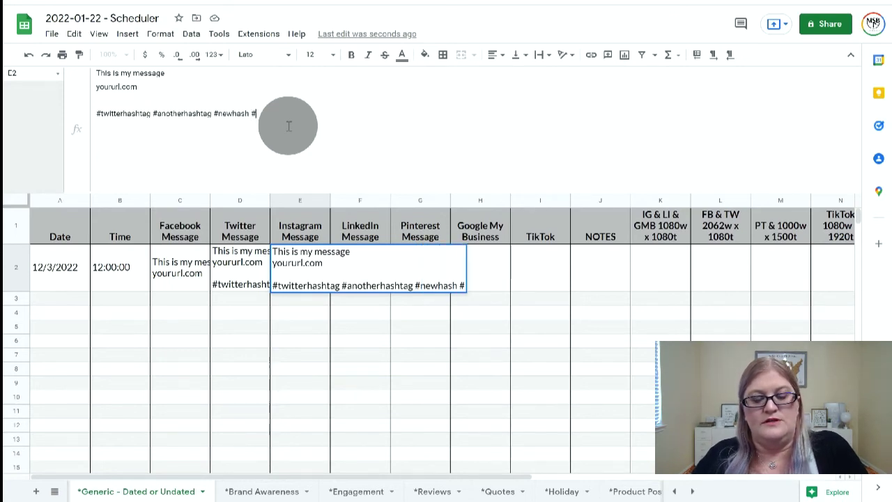
type("reuihfru")
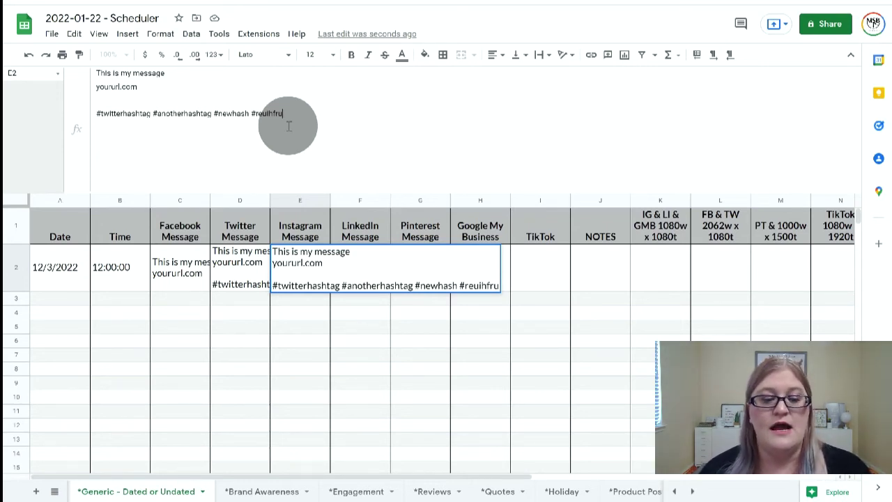
key("Tab")
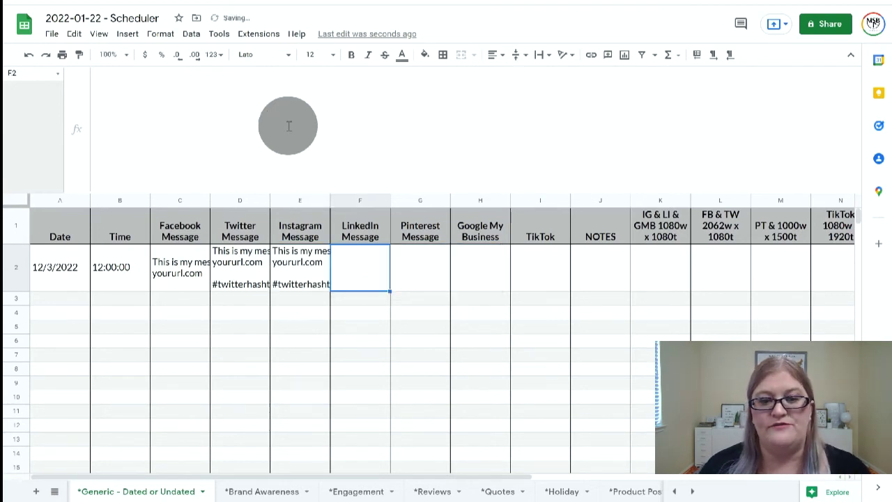
key("Left")
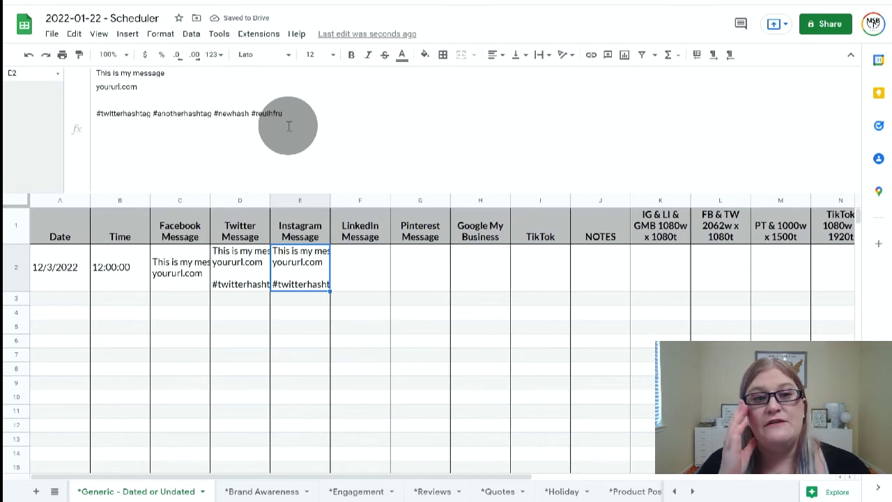
left_click_drag(144, 86, 82, 89)
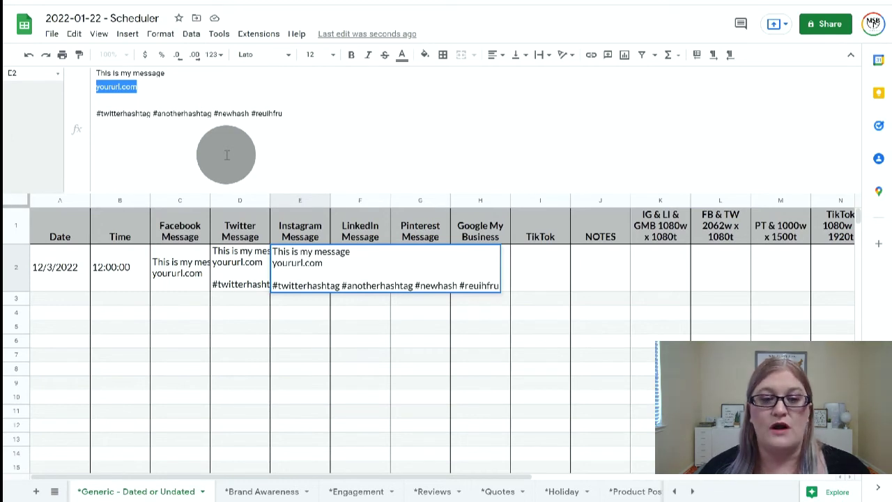
type("CLIC")
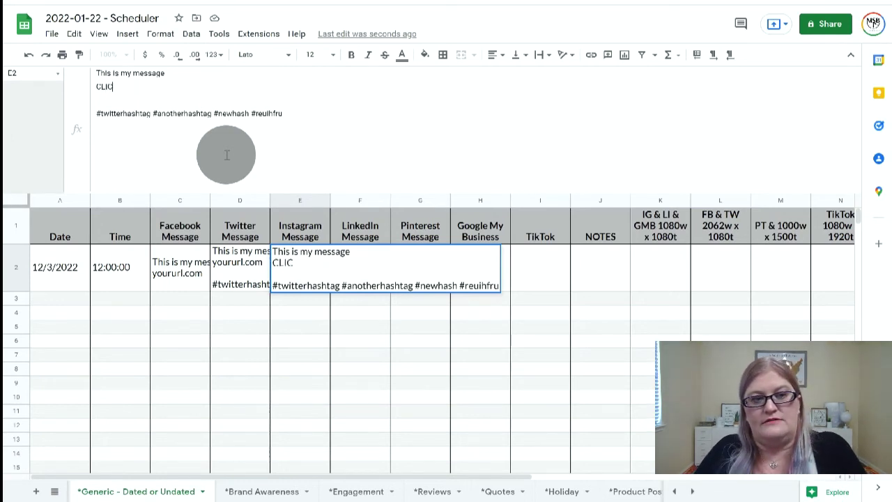
type("K LINK IN BIO")
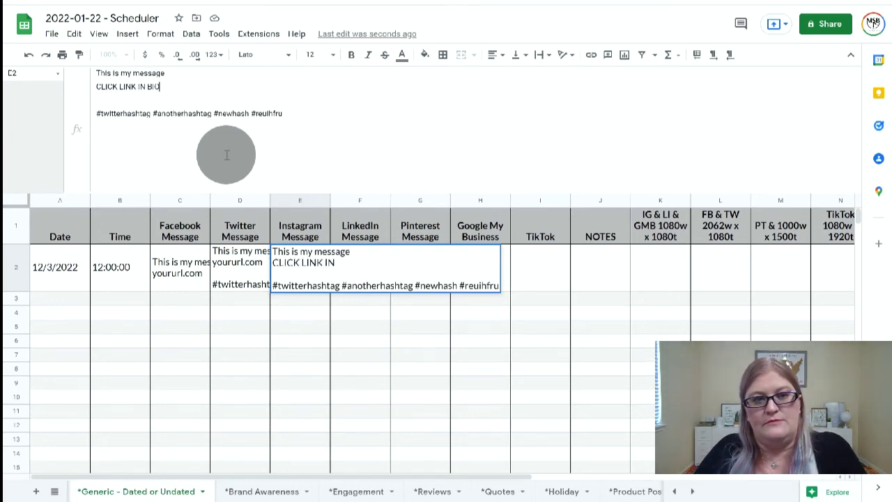
type(" (@")
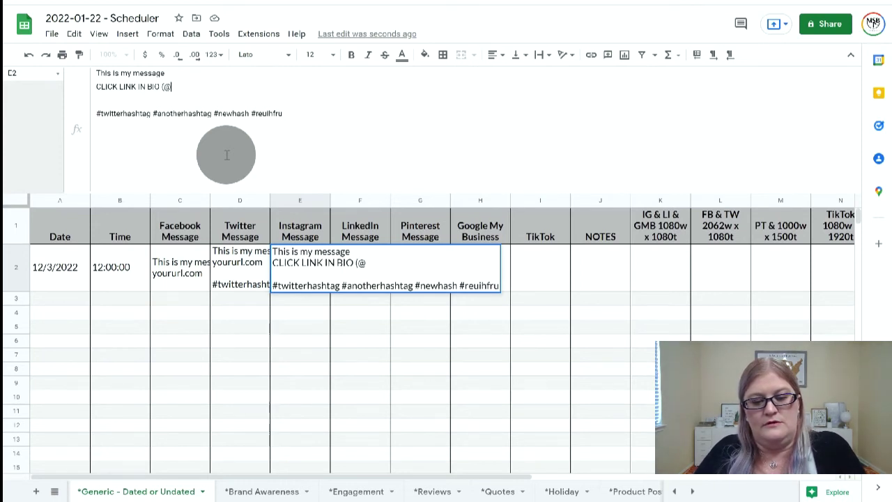
type("myscheduledbiz")
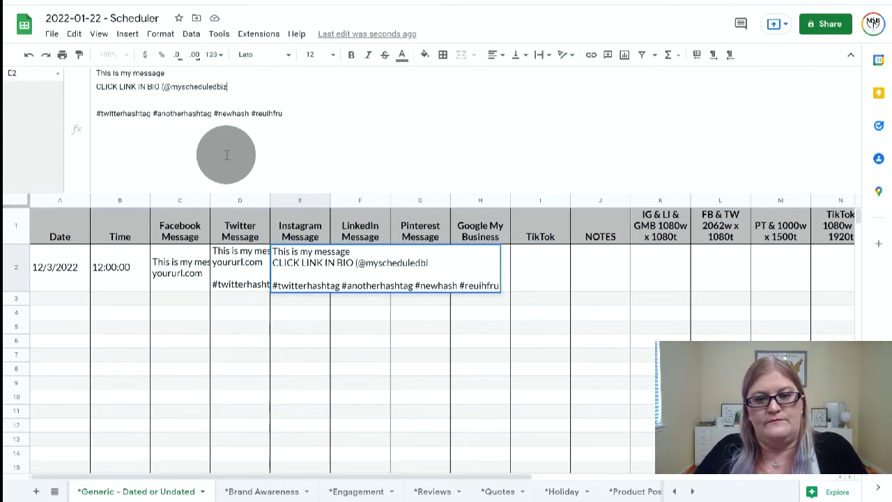
type("z")
key("BackSpace")
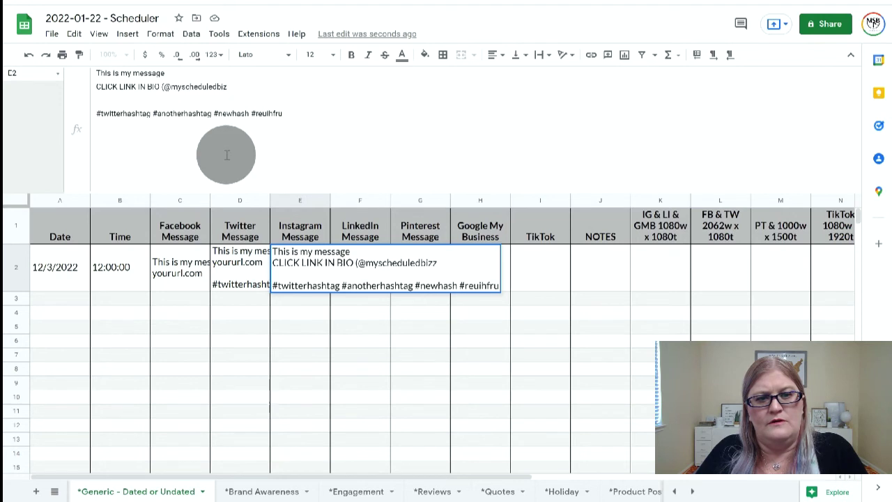
type(")")
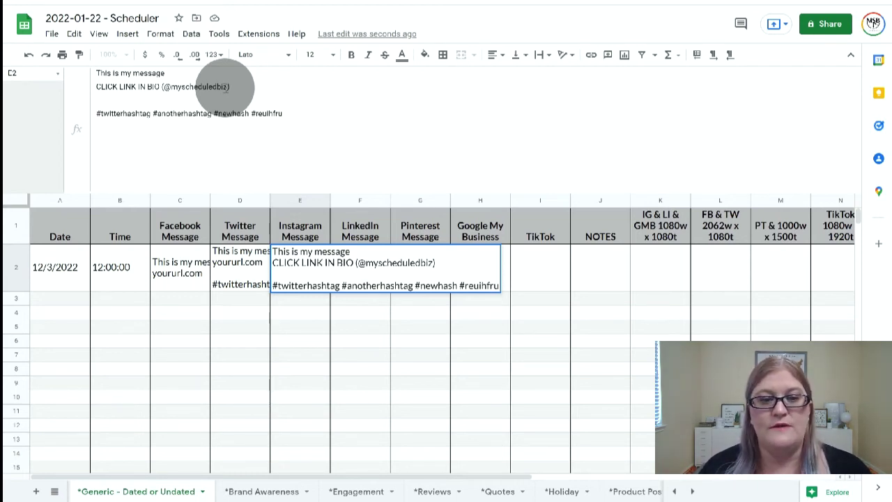
key("Return")
key("Up")
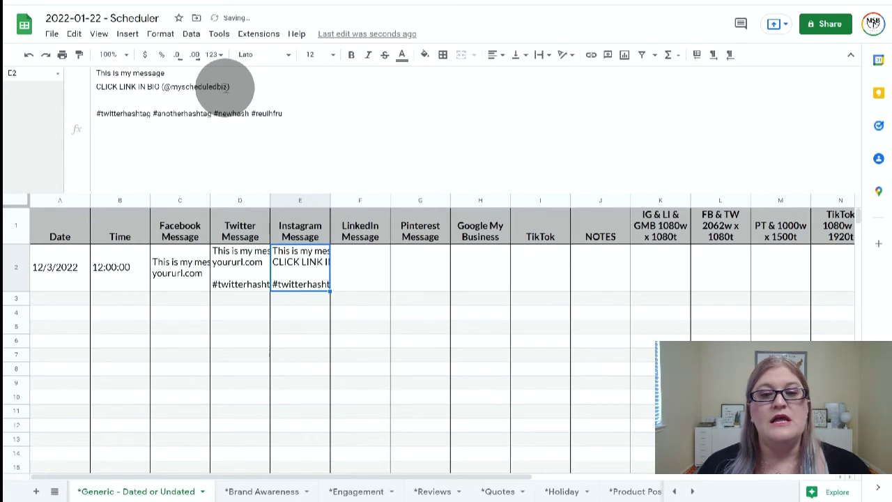
Copy the full Twitter message text from D2 into the LinkedIn Message cell F2 and the Pinterest Message cell G2.
key("Right")
key("Left")
key("Left")
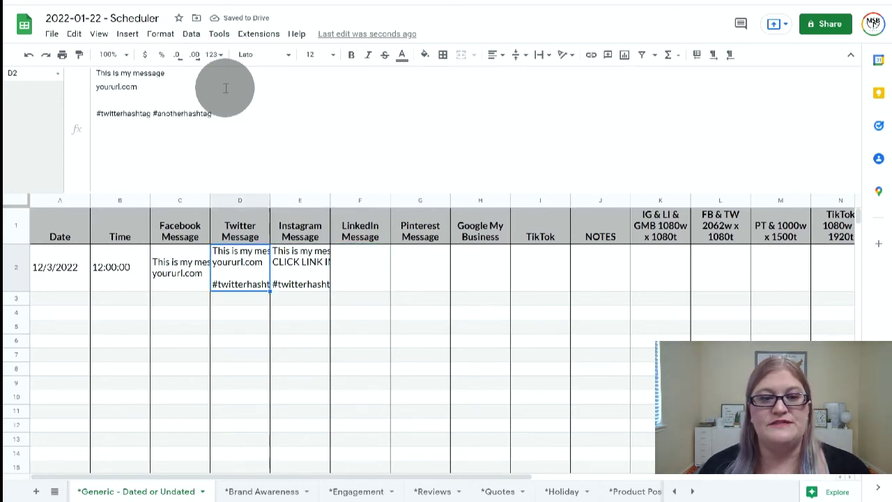
left_click(225, 88)
key("ctrl+a")
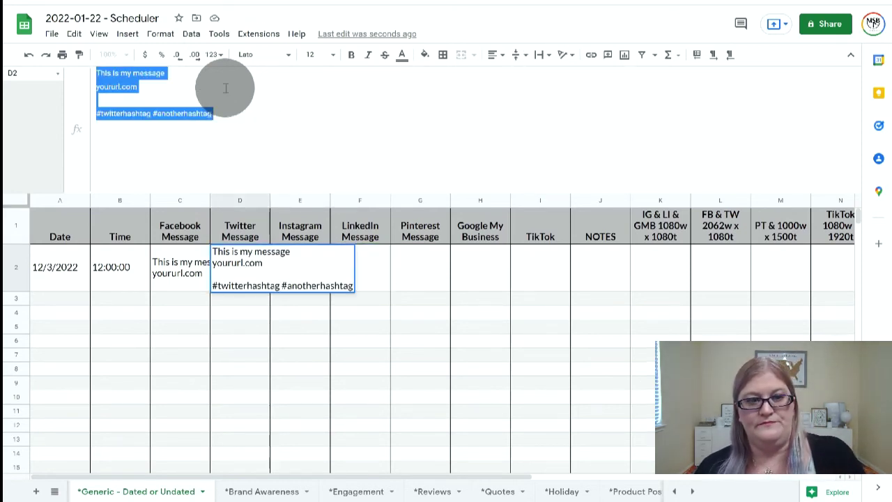
key("ctrl+c")
key("Tab")
key("Right")
left_click(225, 88)
key("ctrl+v")
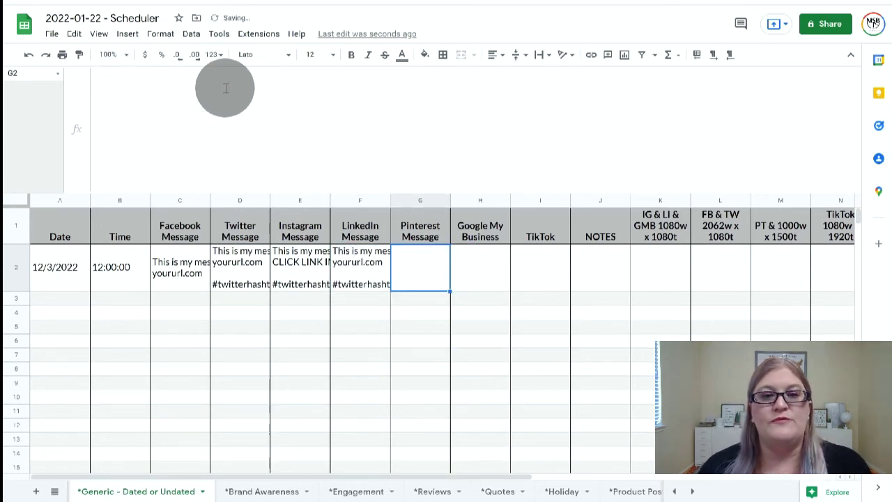
key("ctrl+v")
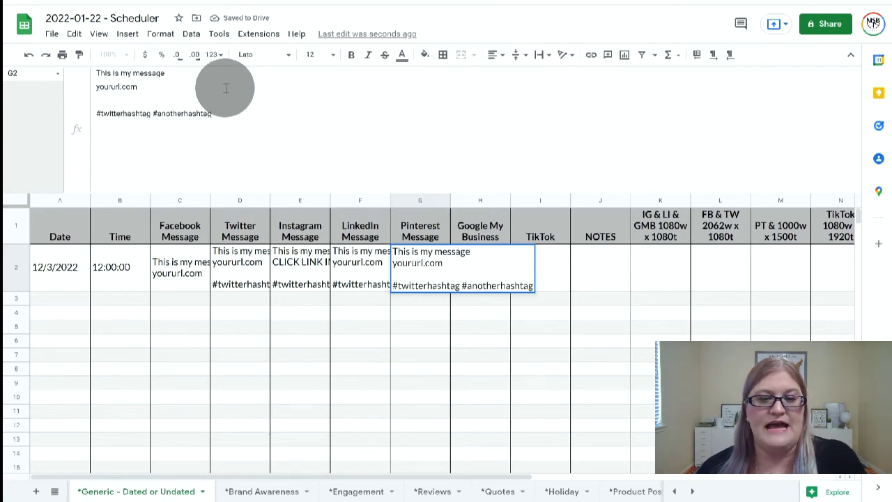
key("Tab")
Fill the Google My Business cell H2 with the copied Twitter message, removing its hashtags and trailing blank line.
key("ctrl+v")
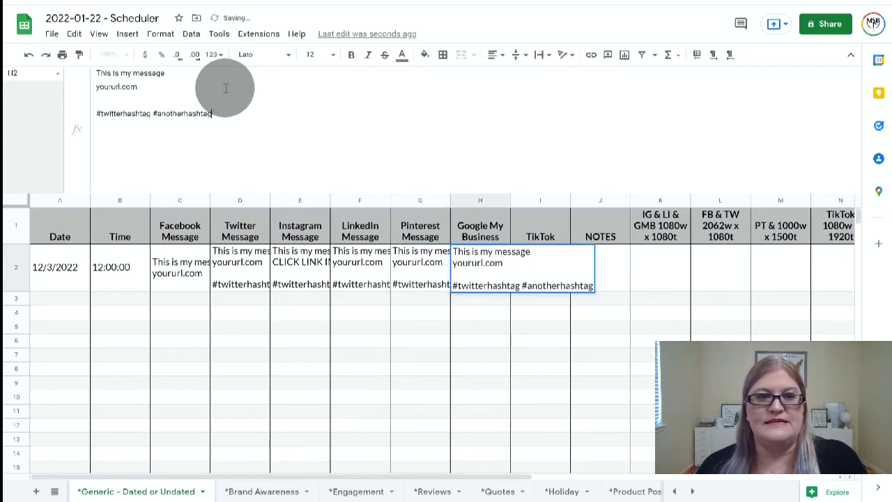
key("shift+Home")
key("BackSpace")
key("BackSpace")
key("BackSpace")
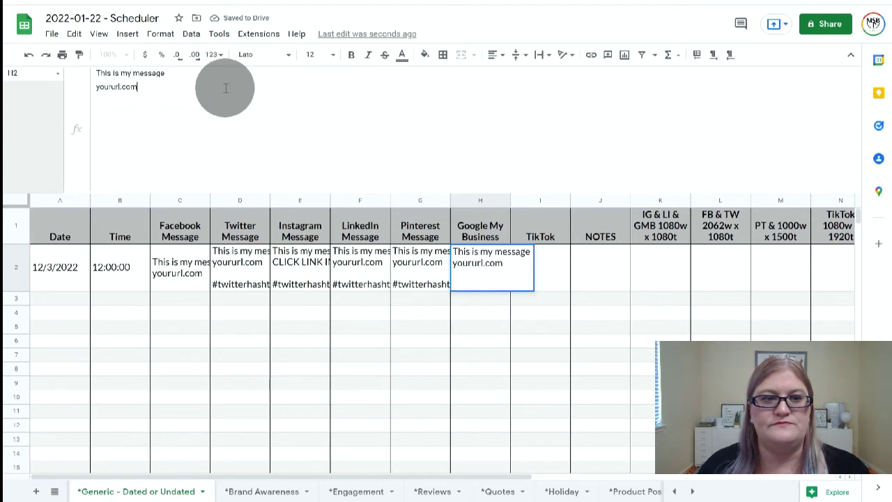
key("Return")
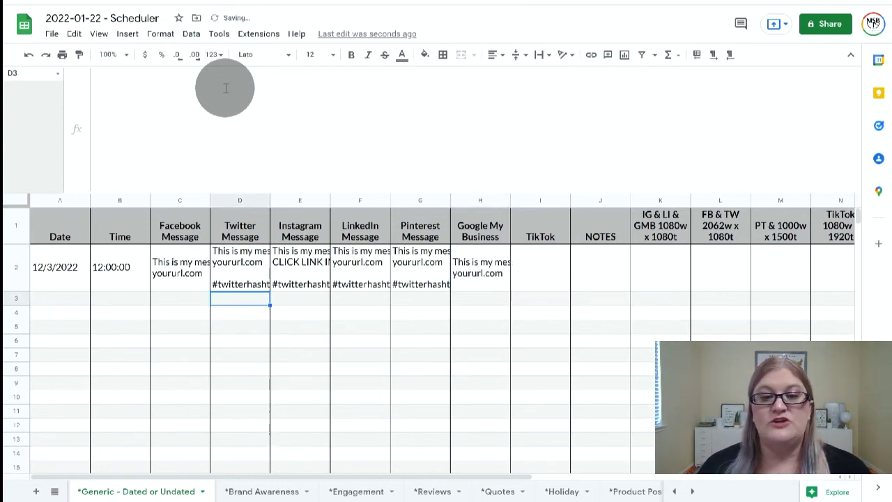
Examine the TikTok, NOTES and per-network media size columns, I through N, along row 2.
key("Up")
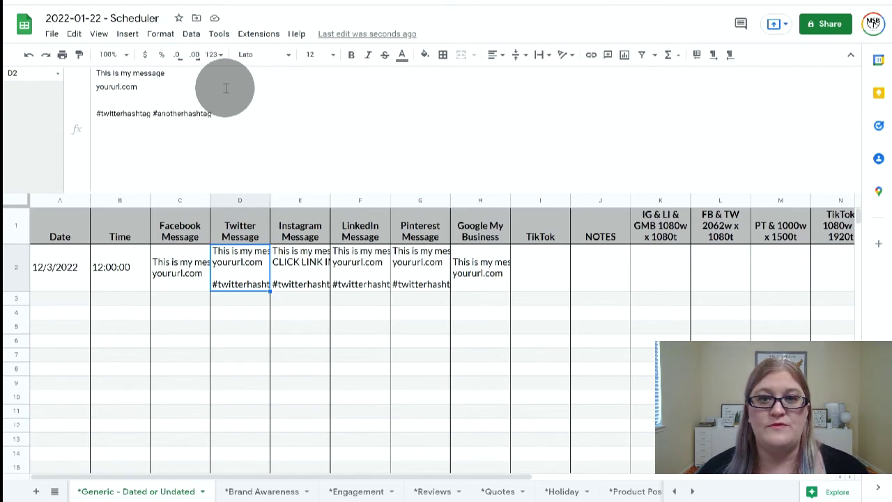
key("Right")
key("Right")
key("Right")
key("Right")
key("Right")
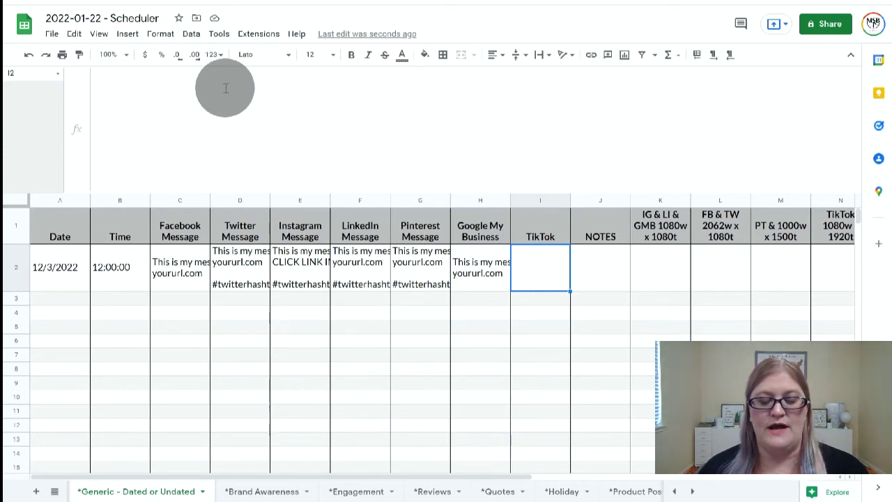
key("Right")
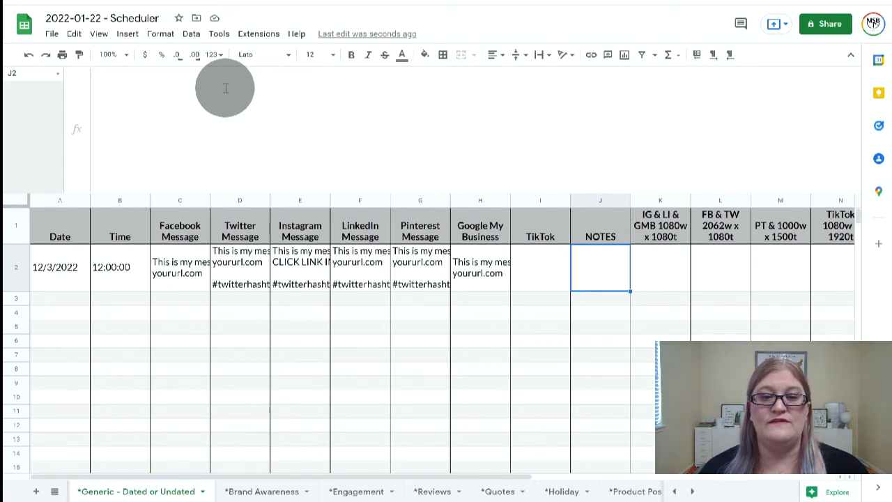
key("Right")
key("Right")
key("Right")
key("Right")
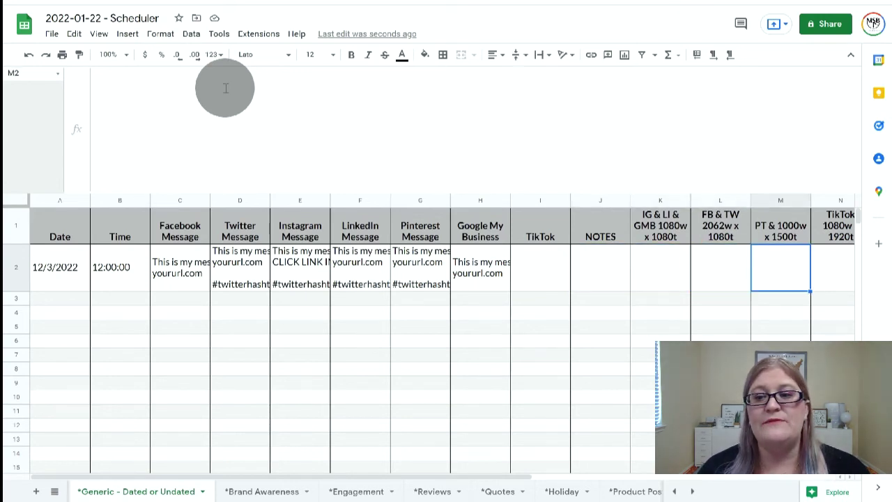
key("Left")
key("Left")
key("Left")
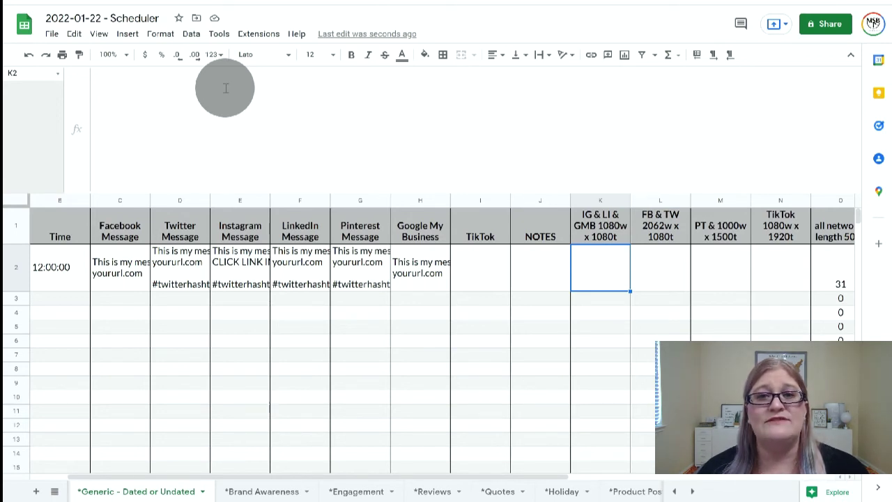
key("Right")
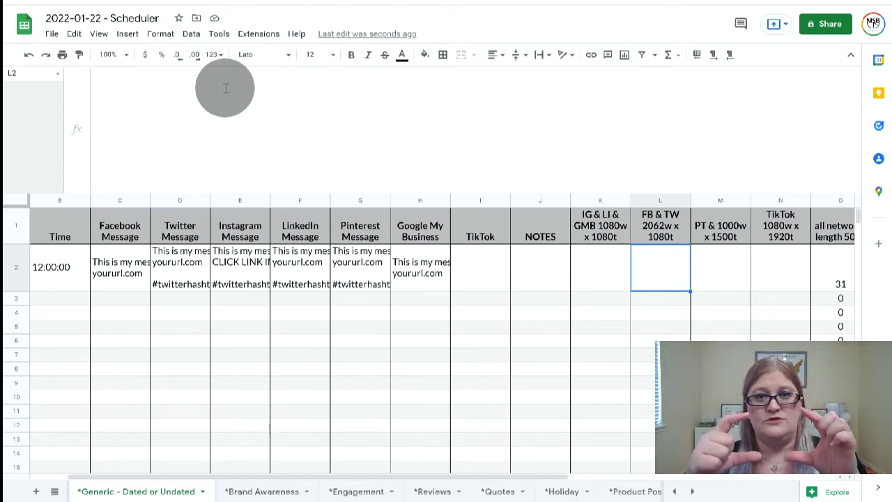
key("Right")
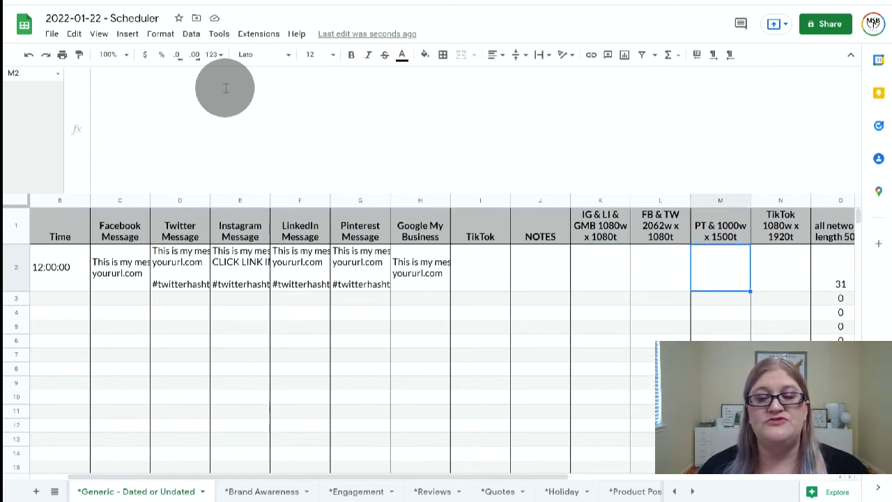
key("Right")
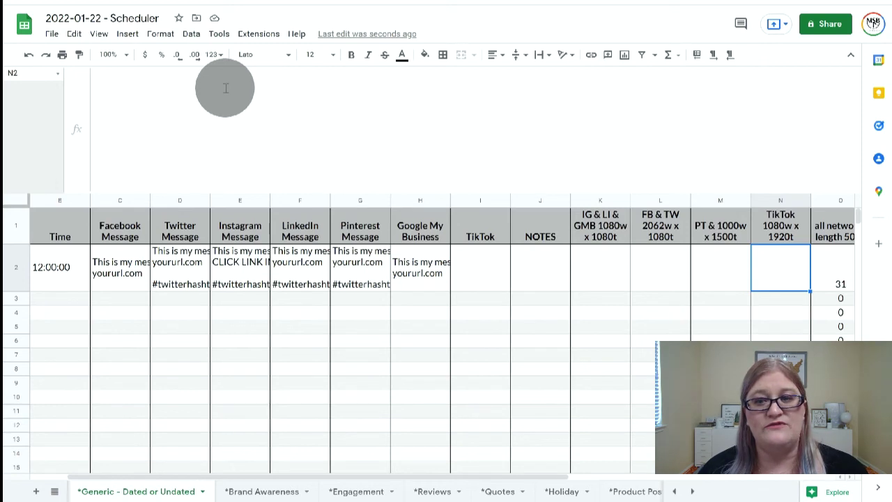
key("Left")
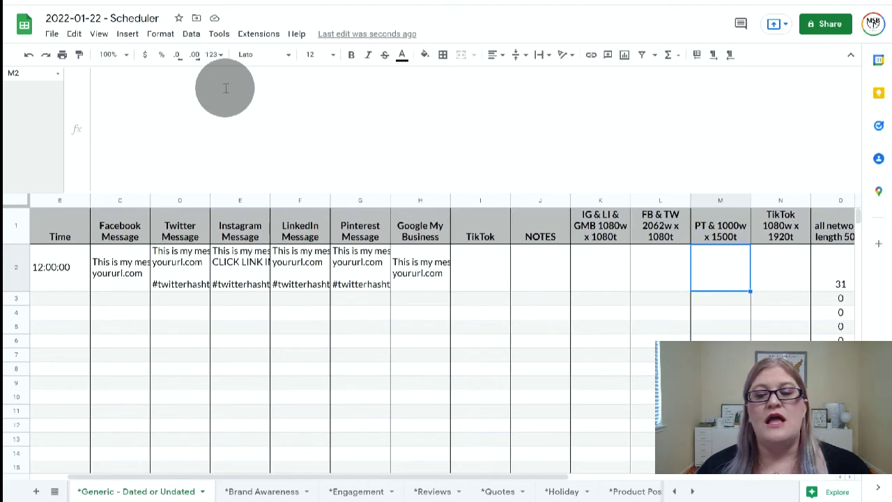
key("Right")
key("Left")
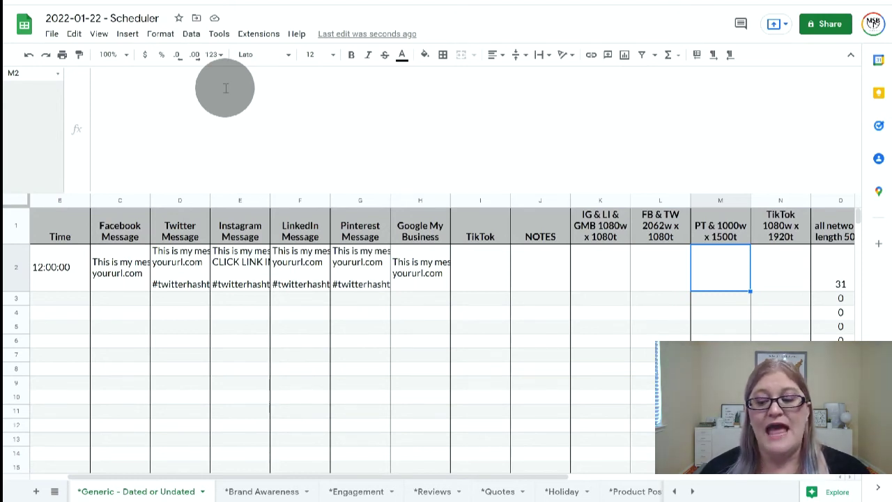
key("Left")
key("Left")
key("Right")
key("Right")
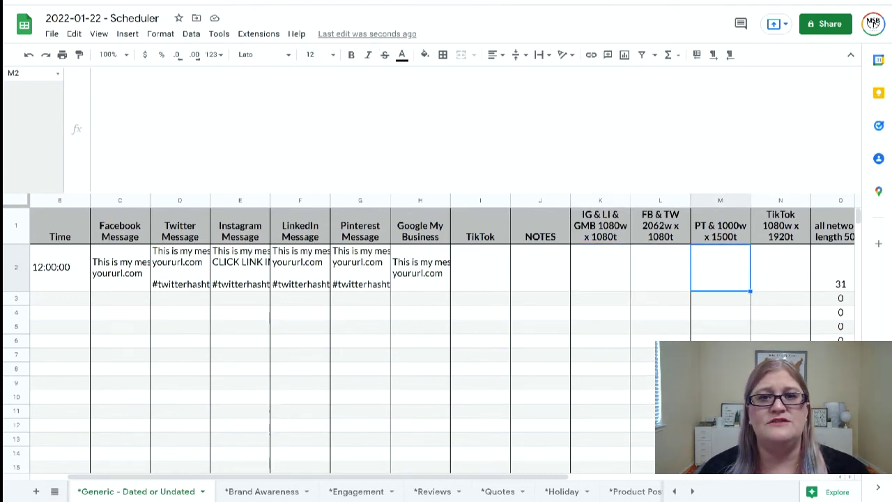
Switch to Google Drive and open, then dismiss, the link options for the first video in the "Engagement - Video Creatives" folder.
left_click(469, 2)
left_click(265, 157)
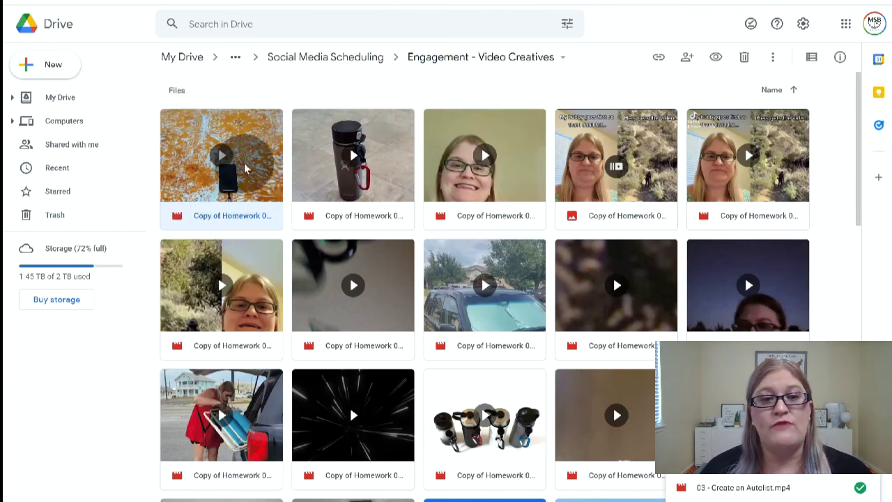
right_click(246, 167)
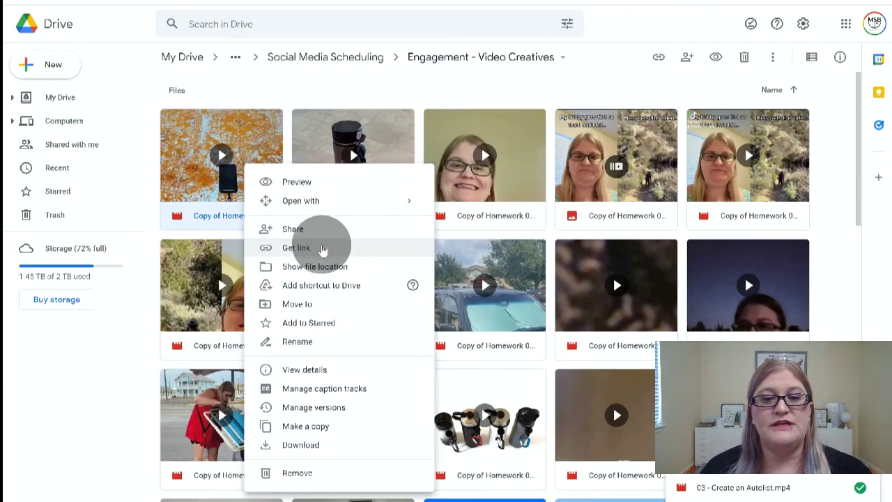
left_click(321, 247)
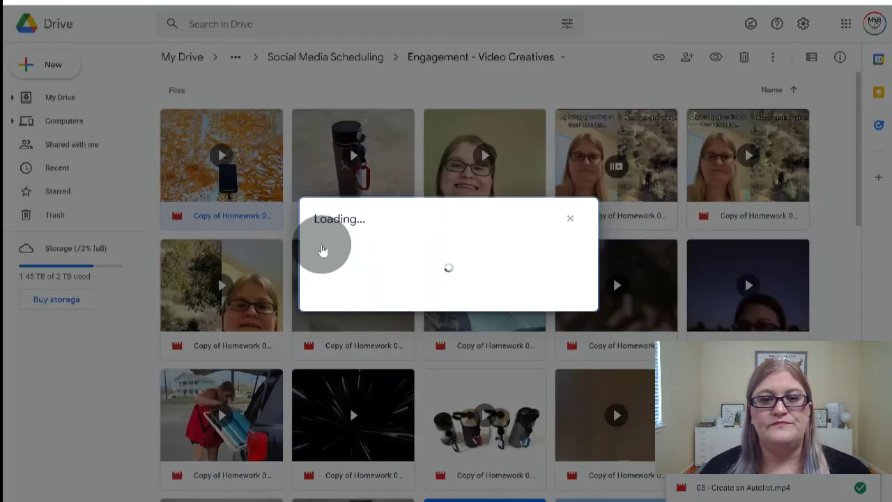
left_click(570, 219)
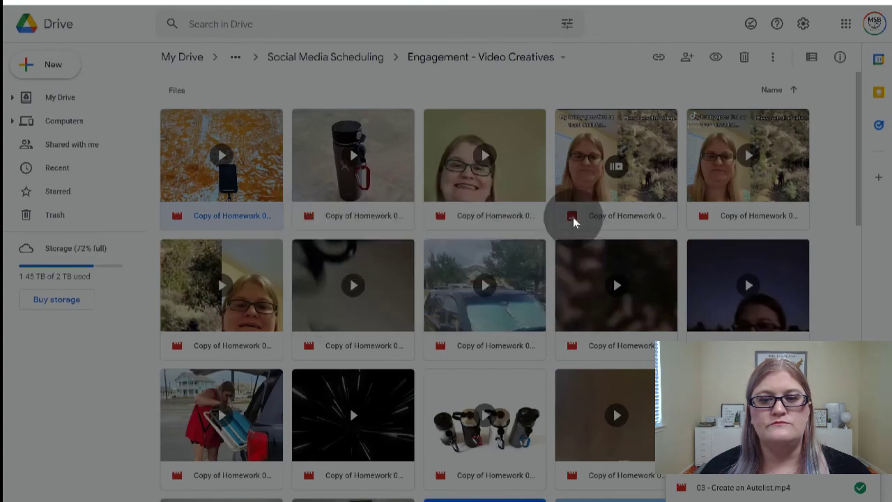
Check the link-sharing access options of the first video, leaving it at Anyone with the link.
left_click(667, 166)
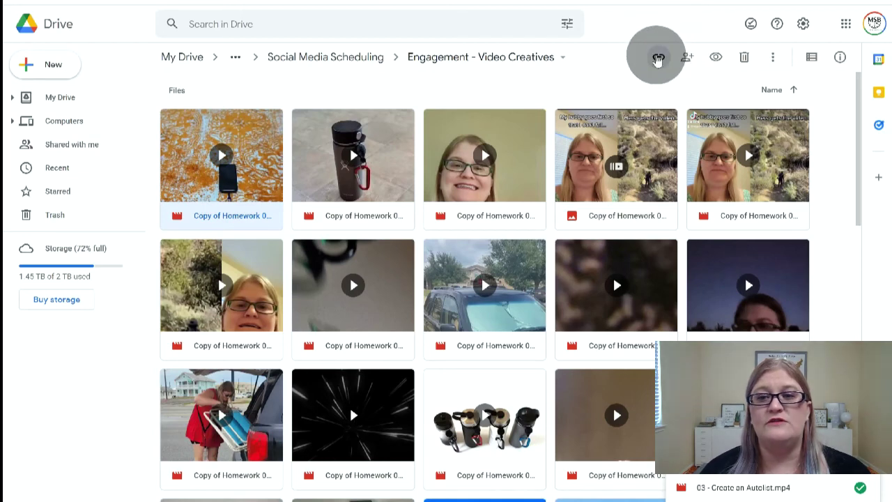
left_click(658, 57)
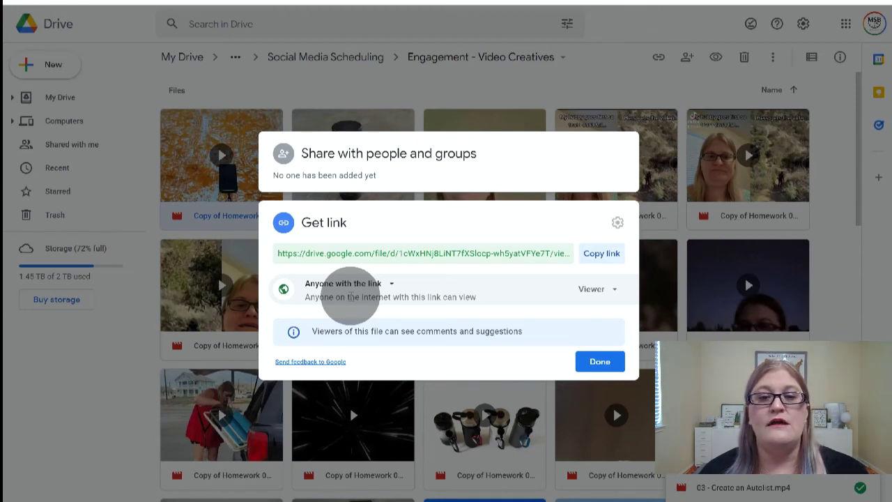
left_click(597, 367)
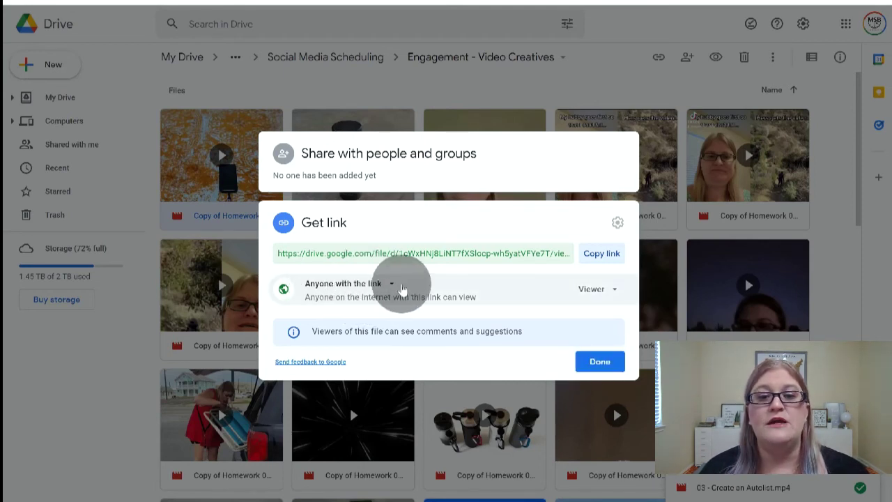
left_click(392, 284)
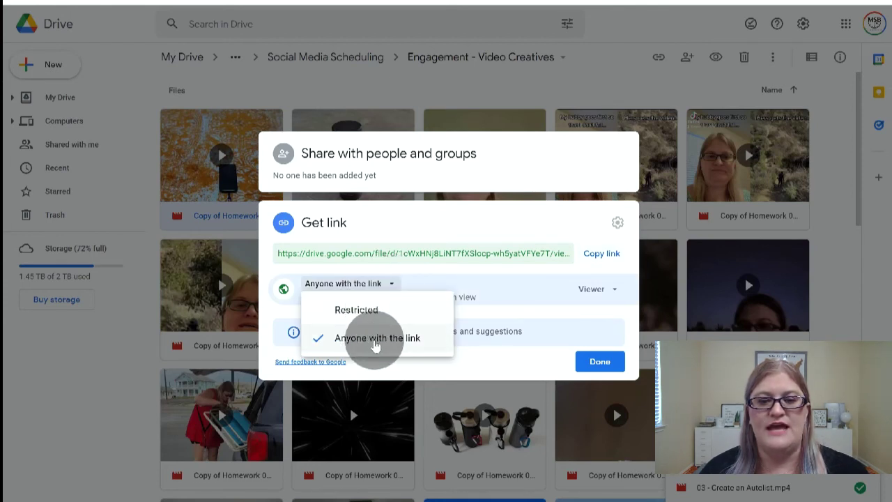
left_click(598, 360)
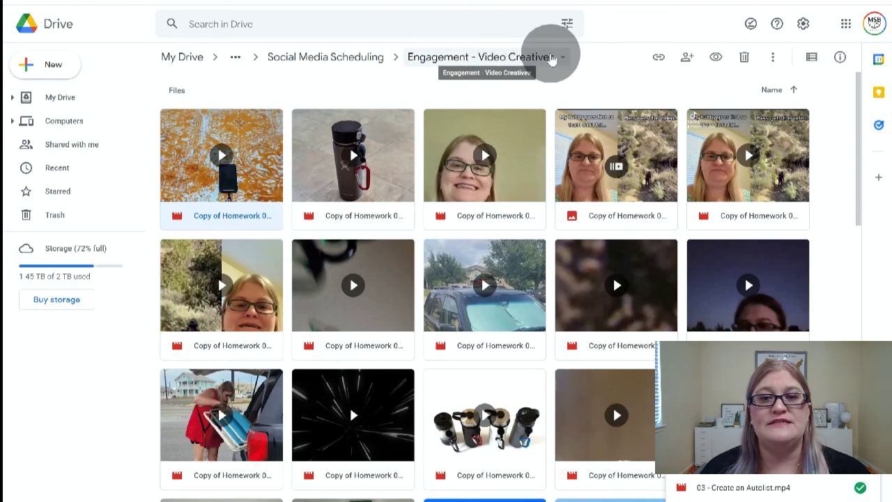
Set the link access of the "Engagement - Video Creatives" folder to Anyone with the link.
left_click(561, 58)
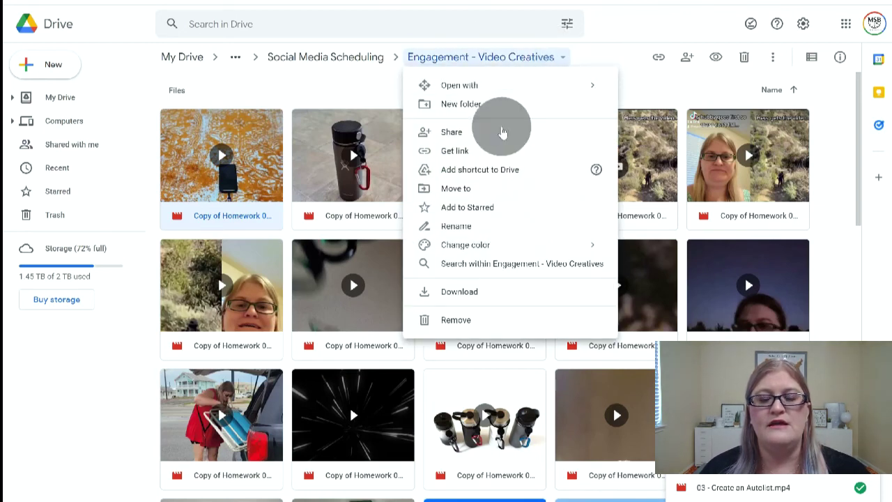
left_click(486, 146)
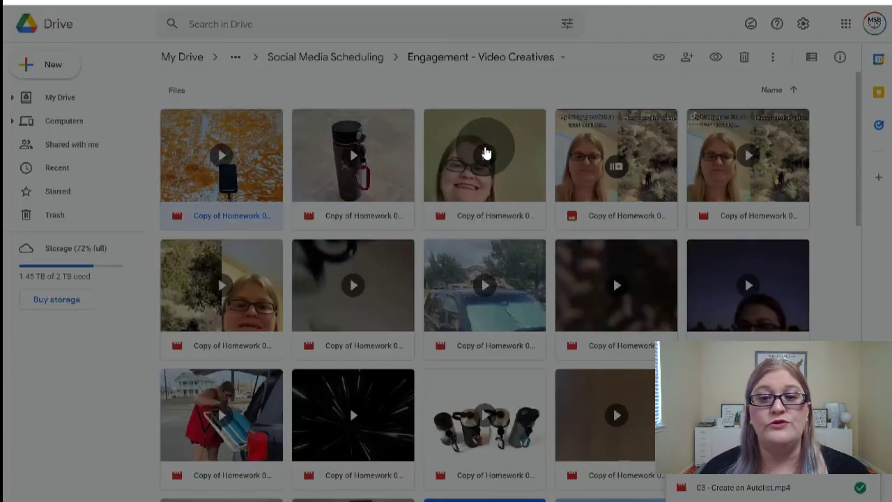
left_click(392, 305)
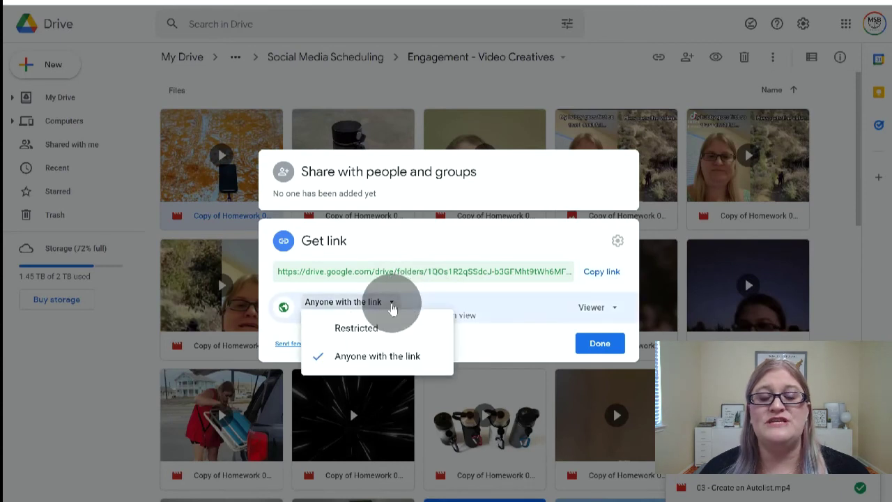
left_click(382, 356)
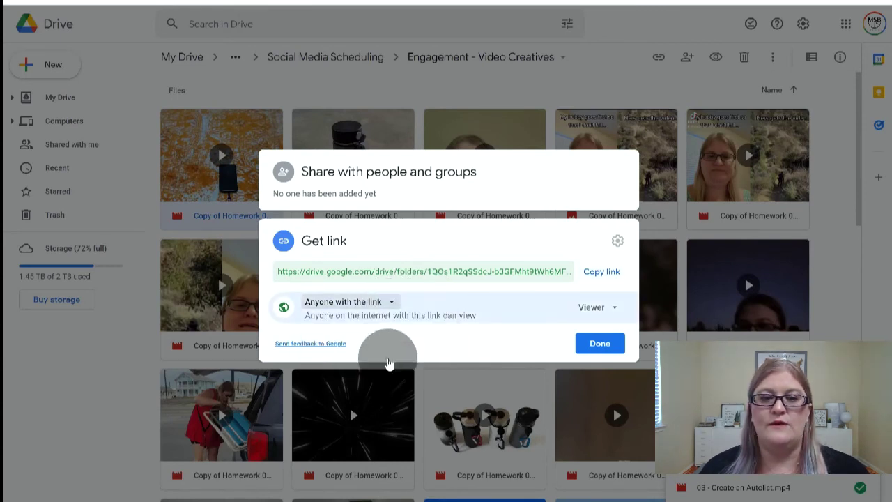
left_click(602, 347)
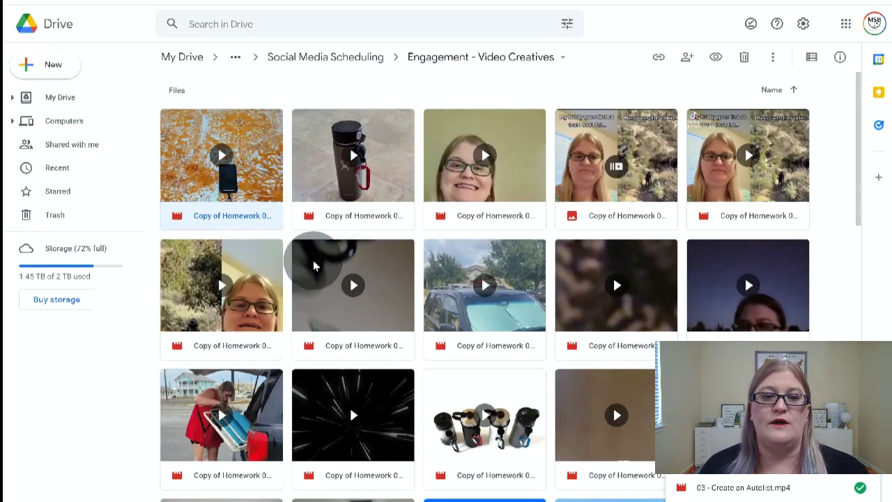
Copy the share link of the first video in the "Engagement - Video Creatives" folder.
right_click(244, 160)
left_click(329, 245)
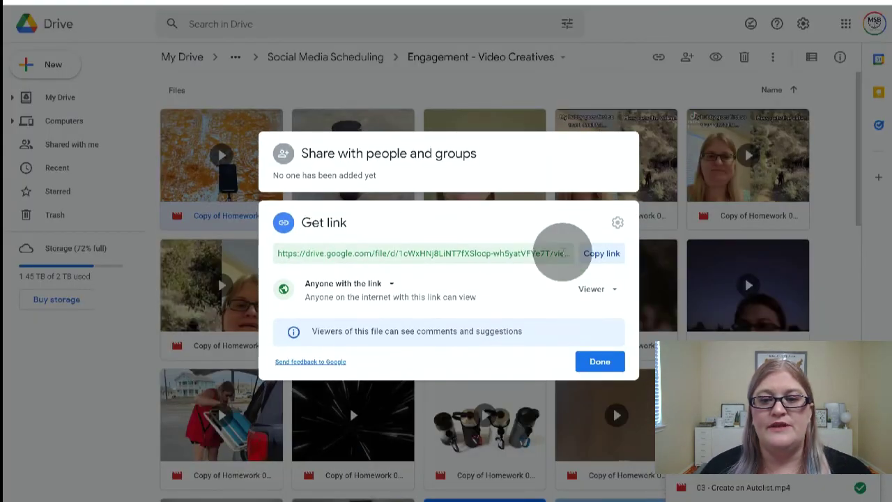
left_click(599, 253)
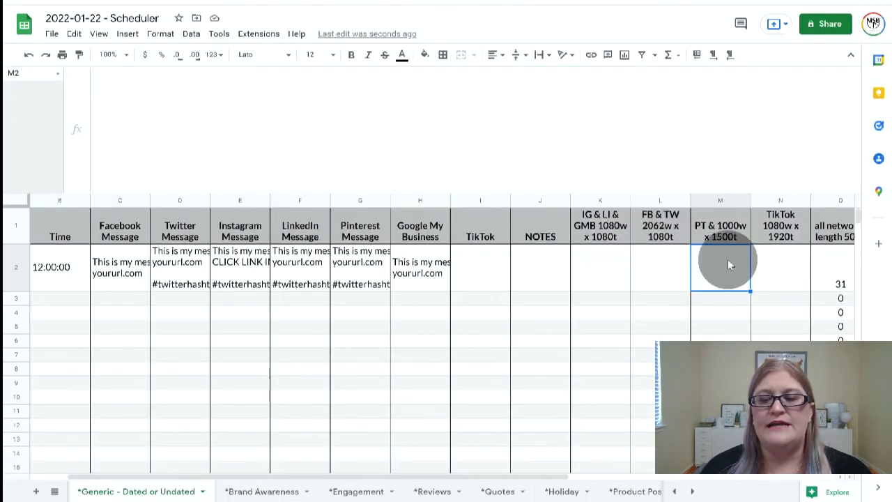
In the Scheduler spreadsheet, paste the copied video link into row 2 of all four media size columns, K2 through N2.
key("ctrl+v")
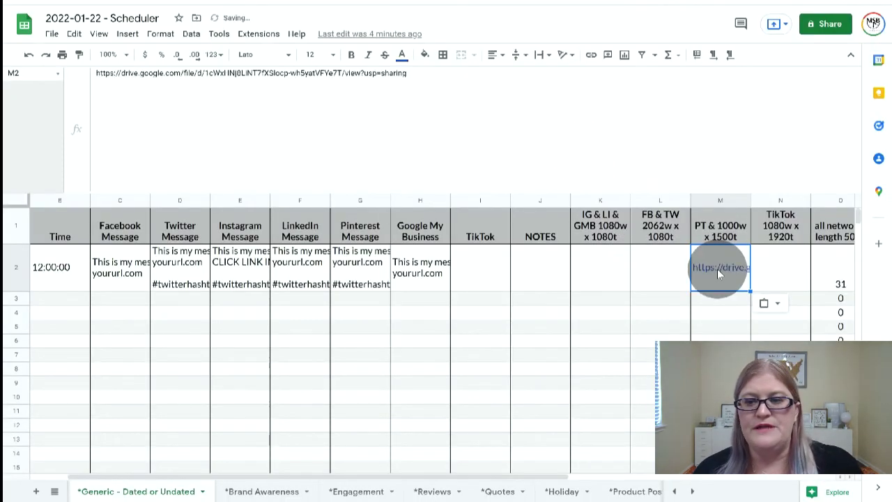
key("Left")
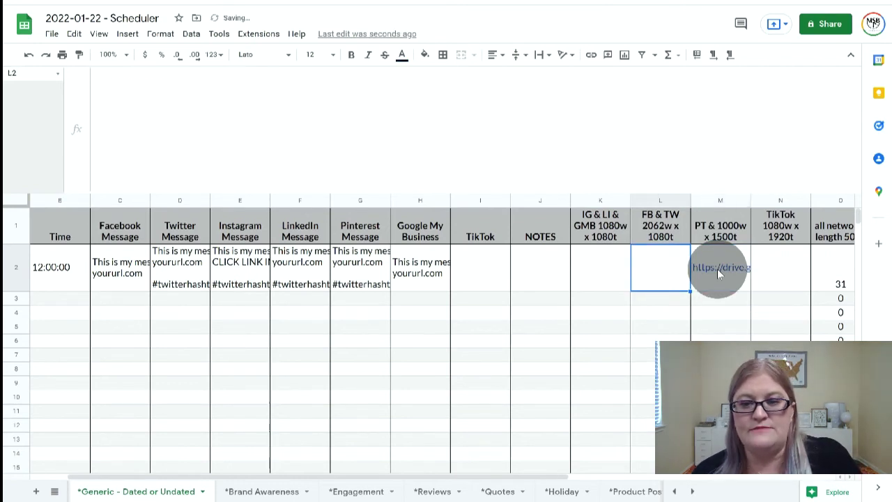
key("ctrl+v")
key("Left")
key("ctrl+v")
key("Right")
key("Right")
key("Right")
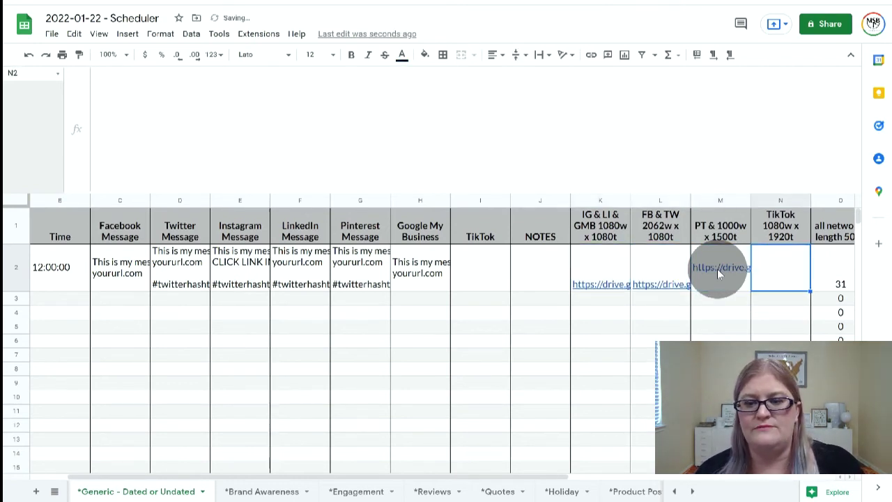
key("ctrl+v")
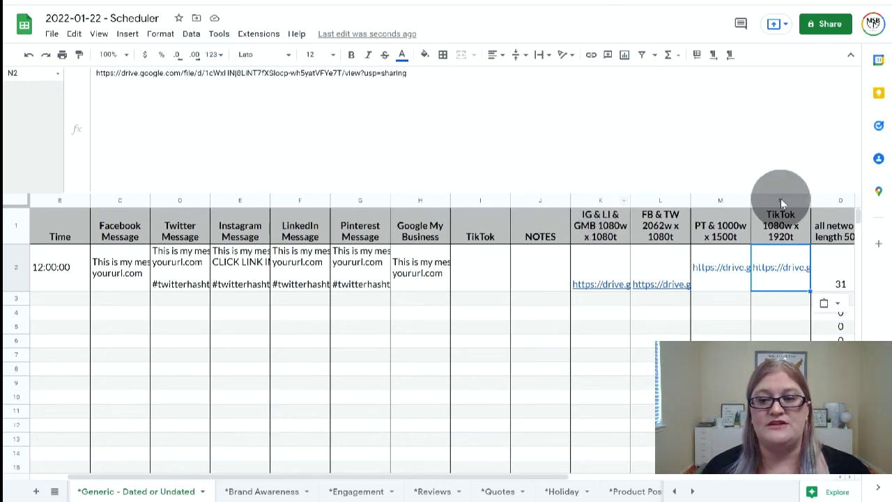
Examine the message length columns from O through V, starting with the formula in O2 under "all networks length 5000".
scroll(711, 334, "right", 8)
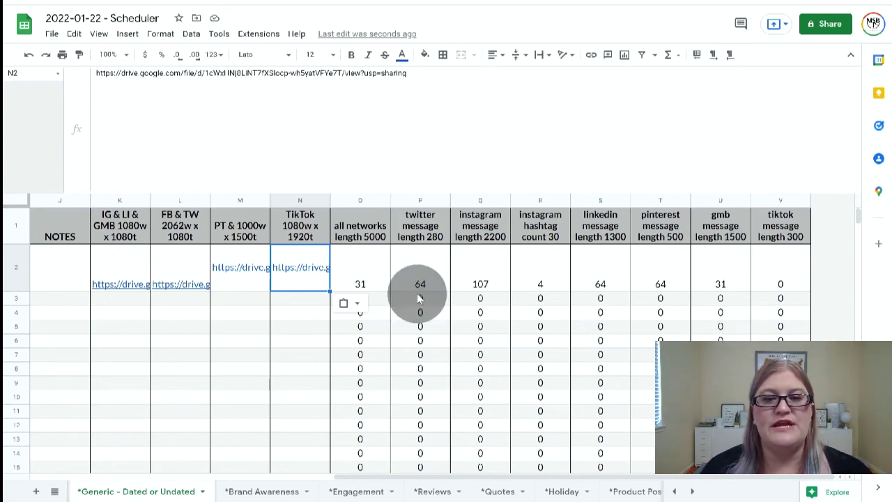
left_click(359, 271)
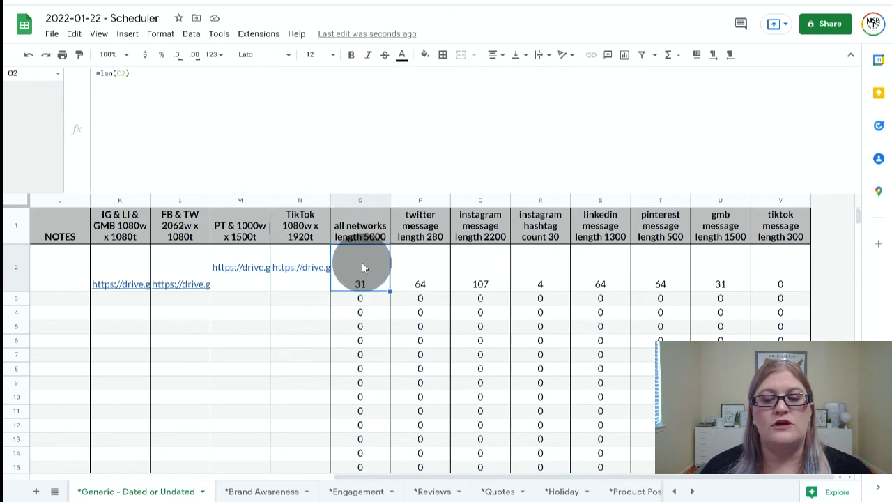